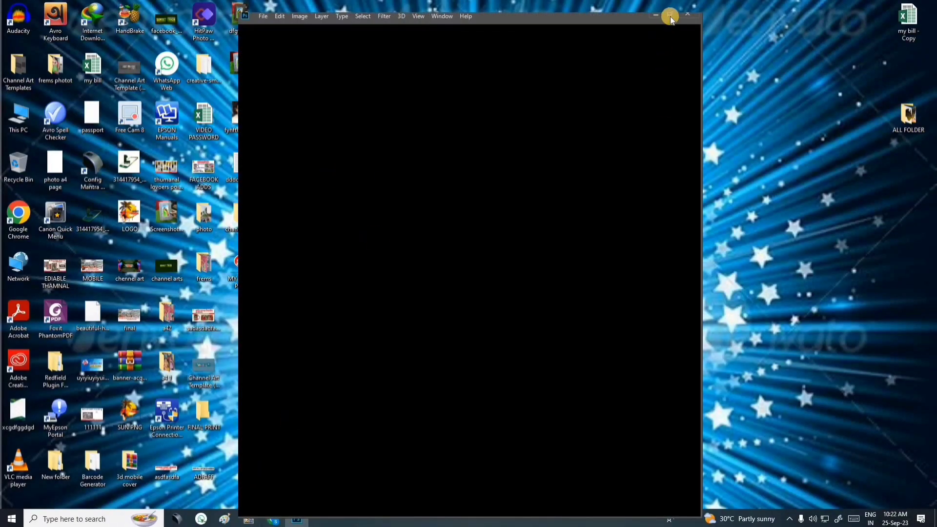
Step: Open the scan IMG_20230925_0002 from the Pictures folder
{"action": "left_click", "coordinate": [666, 19]}
{"action": "left_click", "coordinate": [44, 184]}
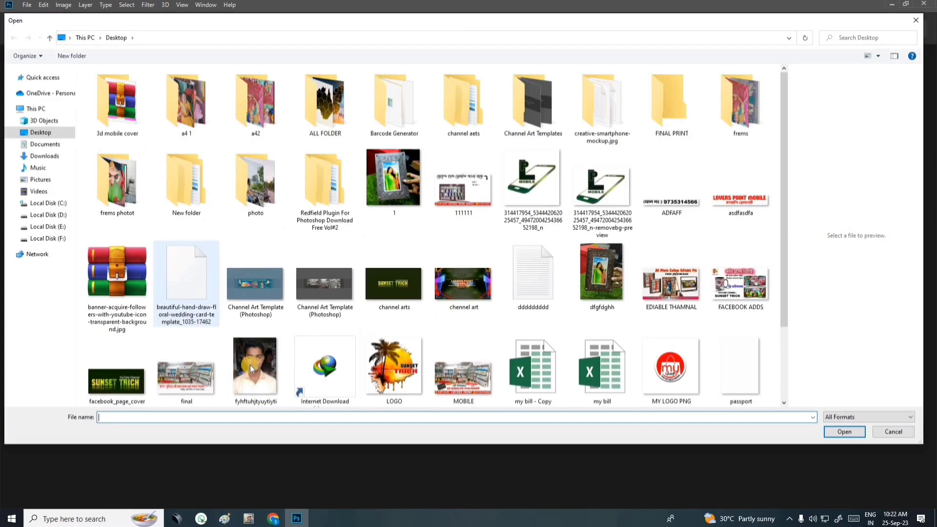
{"action": "left_click", "coordinate": [61, 226]}
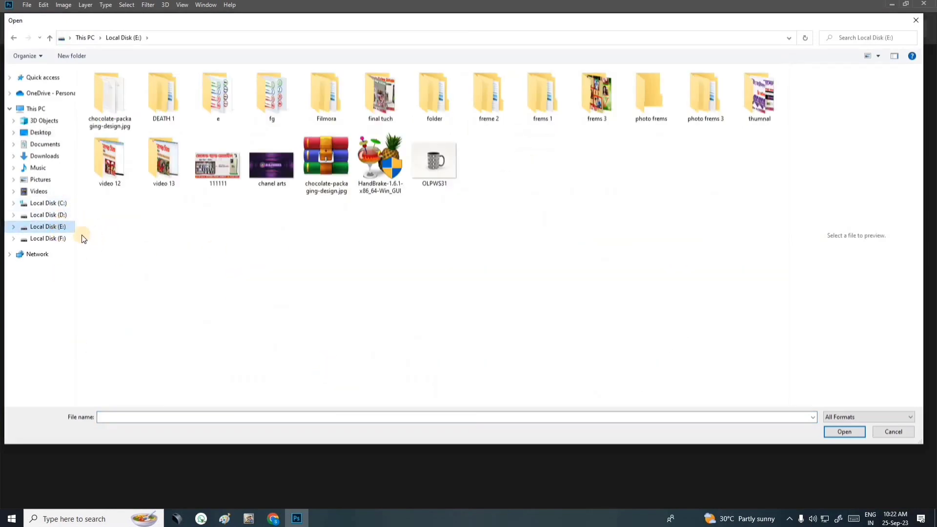
{"action": "left_click", "coordinate": [41, 179]}
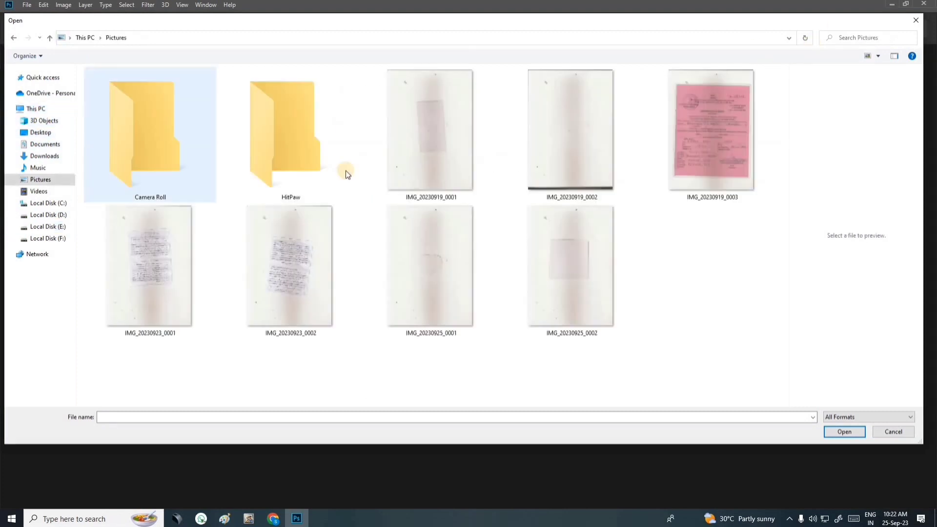
{"action": "double_click", "coordinate": [557, 273]}
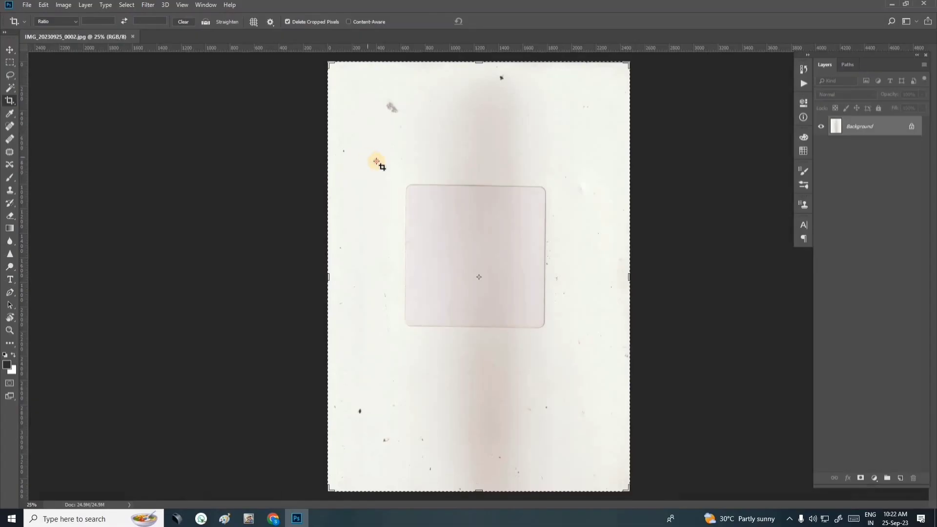
Step: Crop the scan to the area around the square piece and unlock the background layer
{"action": "left_click_drag", "start_coordinate": [370, 156], "coordinate": [526, 285]}
{"action": "left_click_drag", "start_coordinate": [579, 350], "coordinate": [586, 357]}
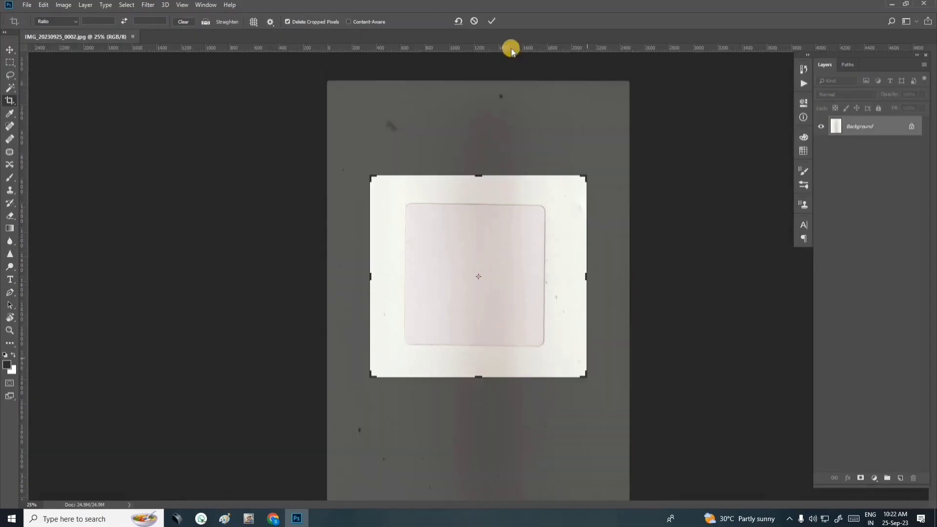
{"action": "left_click", "coordinate": [492, 20]}
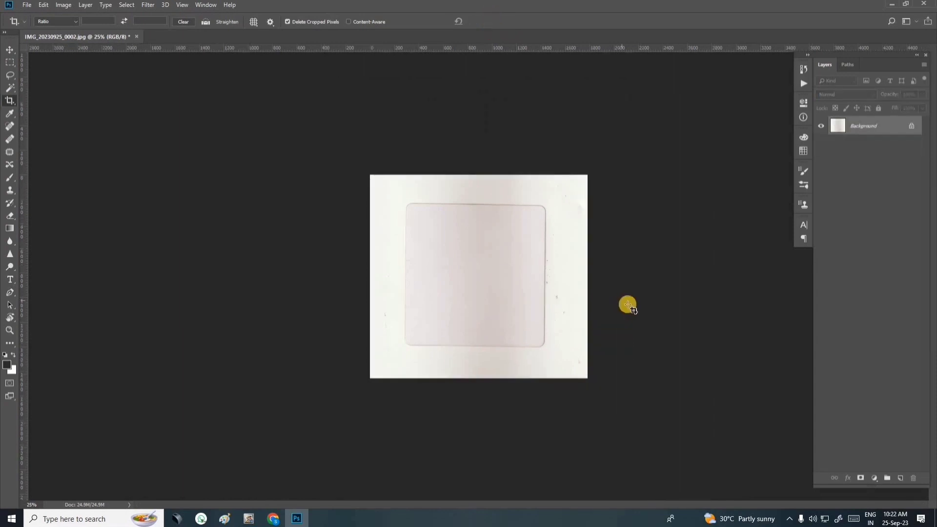
{"action": "key", "text": "ctrl+plus"}
{"action": "key", "text": "ctrl+plus"}
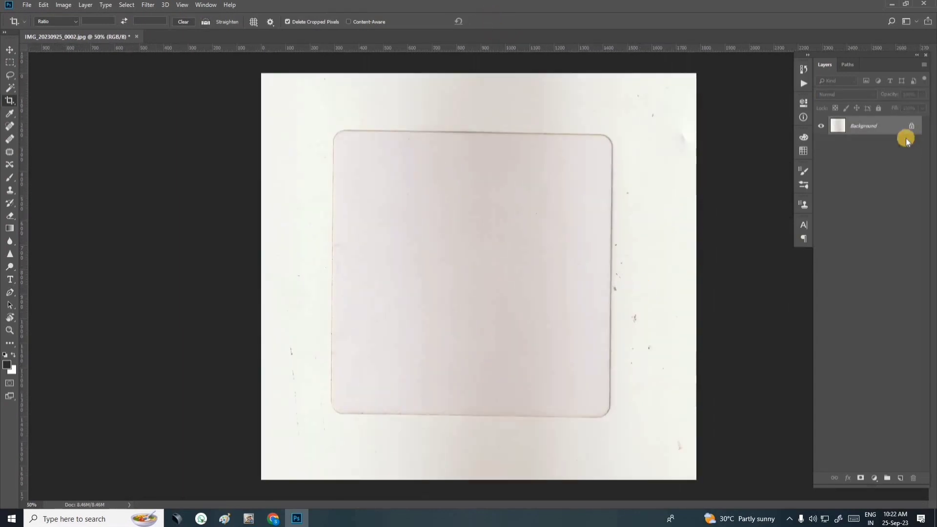
{"action": "left_click", "coordinate": [917, 127]}
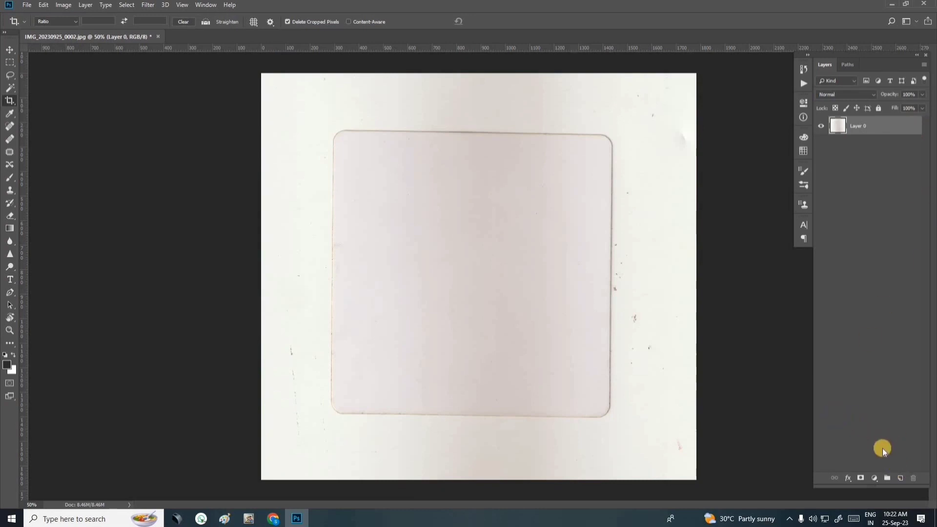
Step: Add a clipped Levels adjustment with the black input at 116 and merge it with the scan layer
{"action": "left_click", "coordinate": [874, 478]}
{"action": "left_click", "coordinate": [873, 340]}
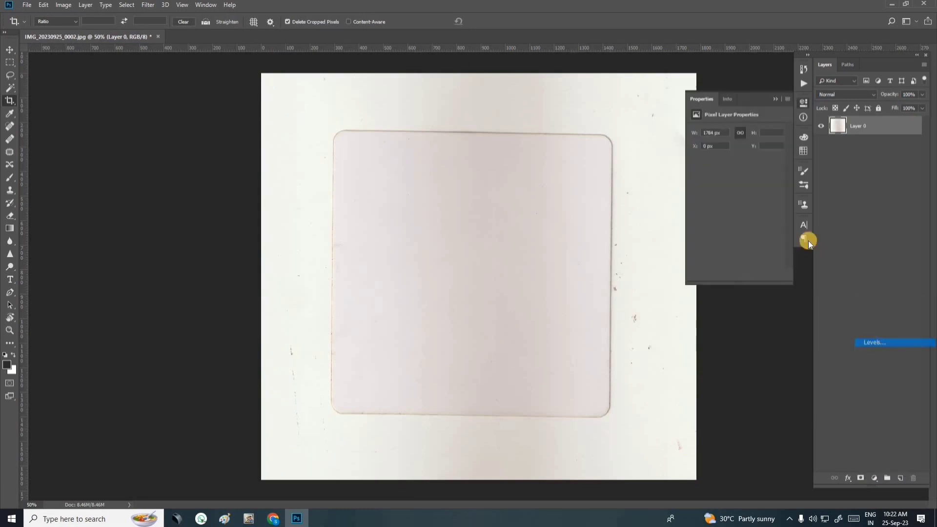
{"action": "left_click", "coordinate": [725, 274]}
{"action": "left_click_drag", "start_coordinate": [705, 200], "coordinate": [738, 199]}
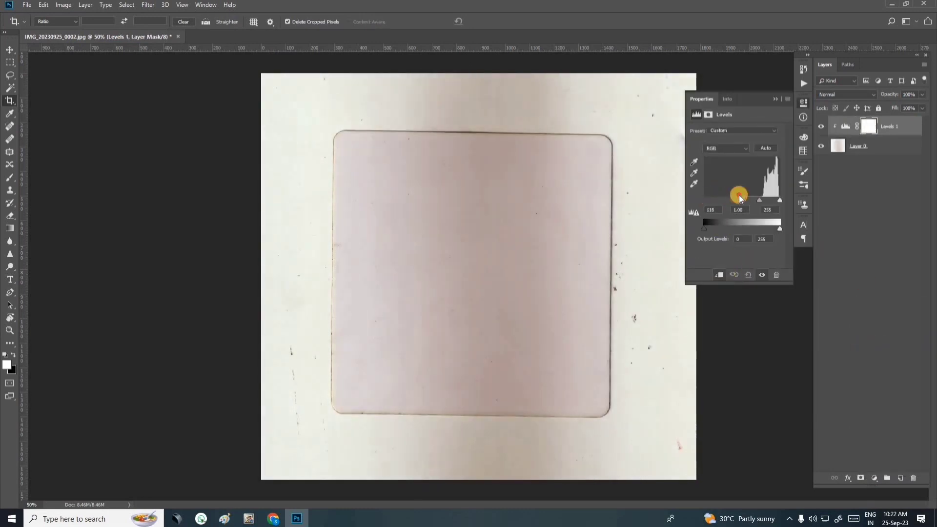
{"action": "left_click", "coordinate": [875, 146]}
{"action": "key", "text": "ctrl+e"}
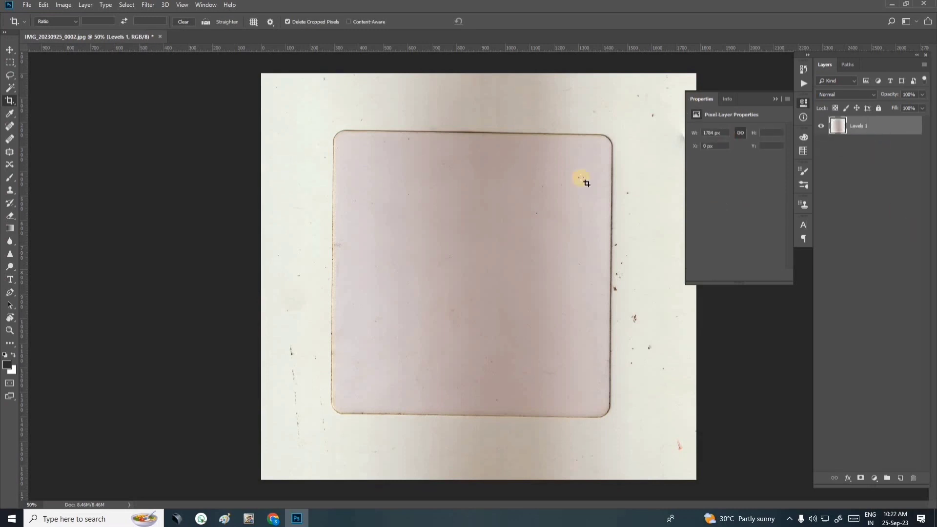
Step: Select the rounded square with Quick Selection, mask out its surroundings, and apply the layer mask
{"action": "right_click", "coordinate": [13, 85]}
{"action": "left_click", "coordinate": [62, 87]}
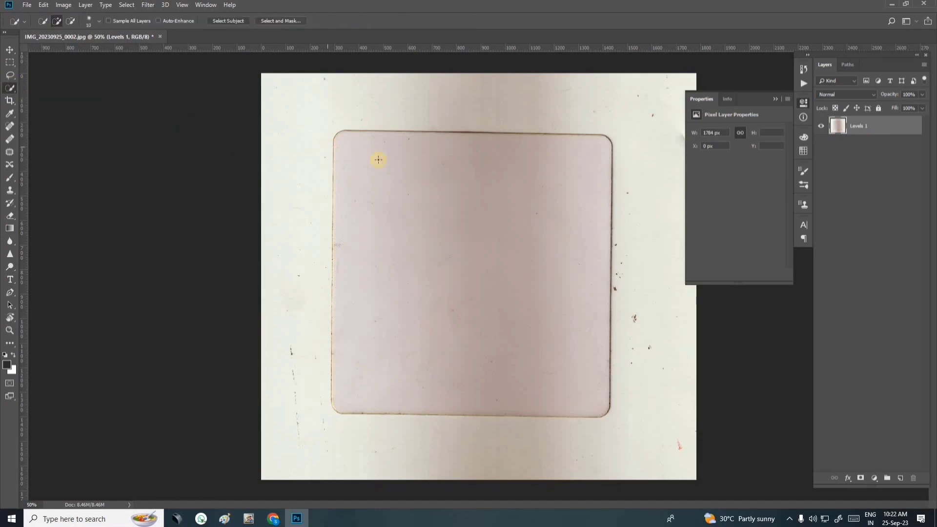
{"action": "left_click_drag", "start_coordinate": [481, 258], "coordinate": [566, 335]}
{"action": "left_click", "coordinate": [860, 478]}
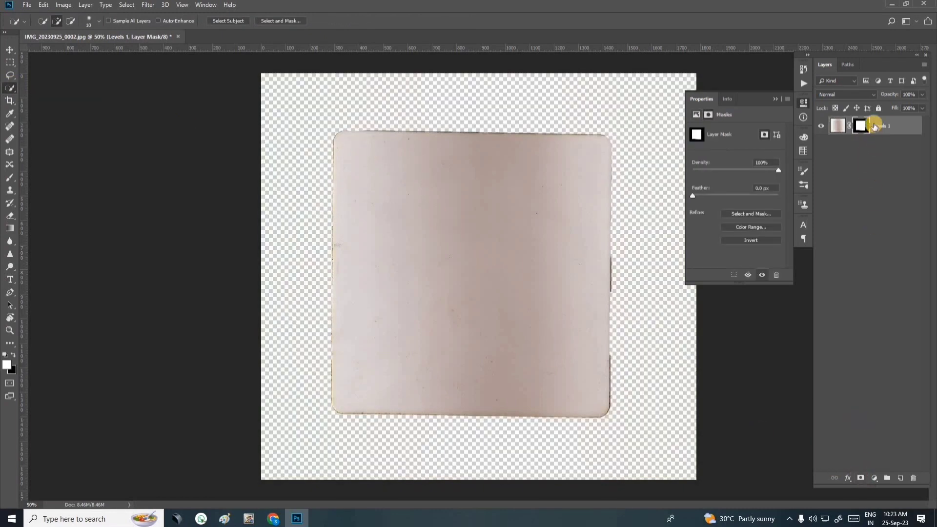
{"action": "right_click", "coordinate": [864, 139]}
{"action": "left_click", "coordinate": [864, 149]}
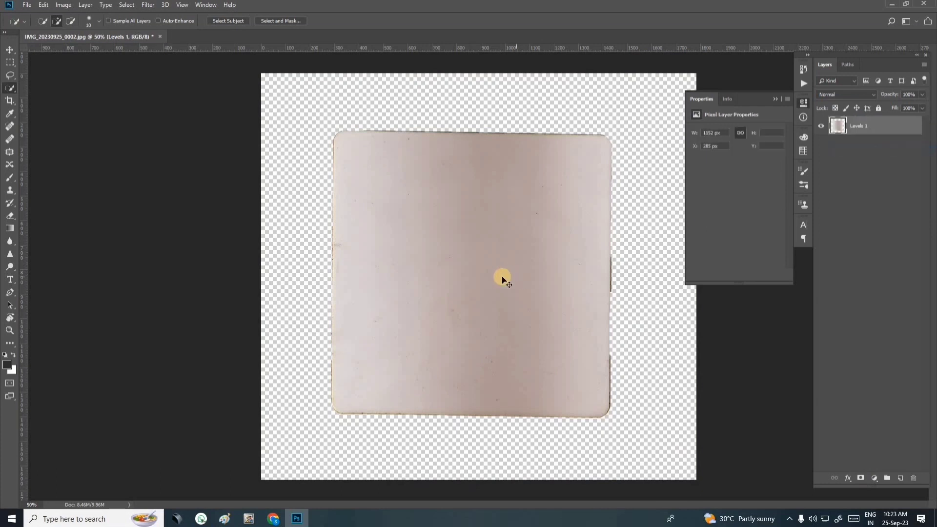
Step: Rotate the cut-out square by about 0.13° and move it toward the centre of the canvas
{"action": "key", "text": "ctrl+minus"}
{"action": "left_click", "coordinate": [9, 49]}
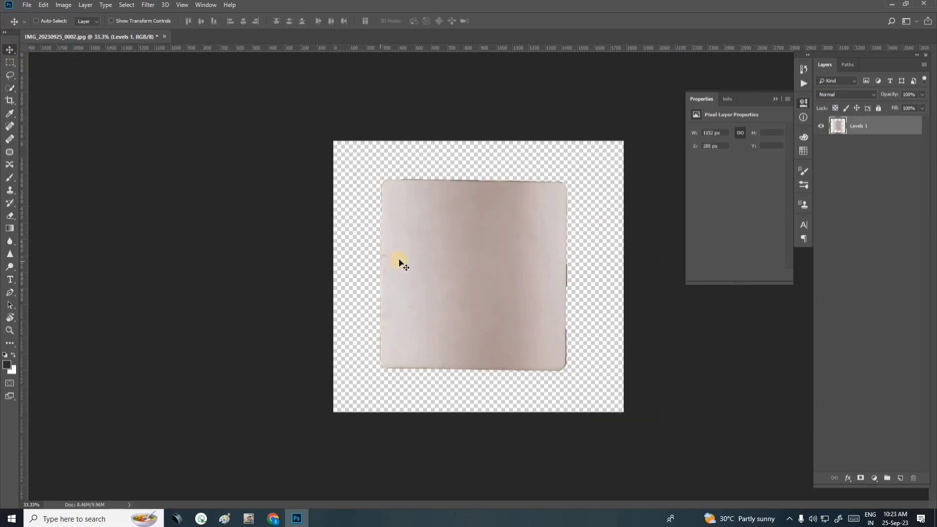
{"action": "key", "text": "ctrl+t"}
{"action": "left_click_drag", "start_coordinate": [612, 172], "coordinate": [613, 179]}
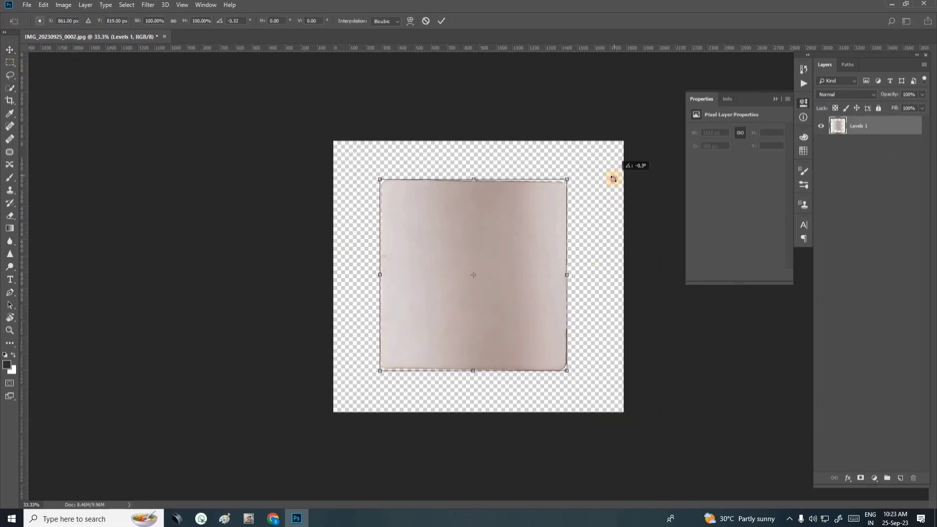
{"action": "left_click_drag", "start_coordinate": [524, 267], "coordinate": [528, 267]}
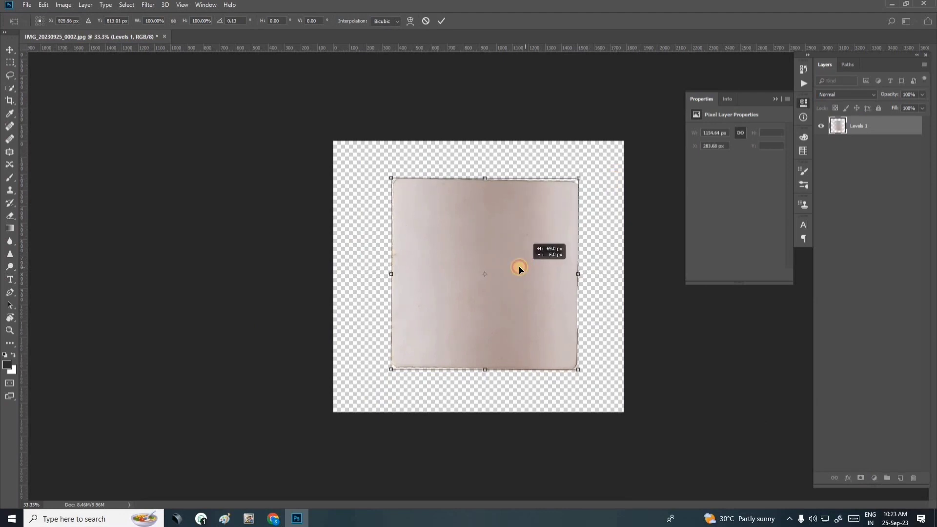
{"action": "key", "text": "Return"}
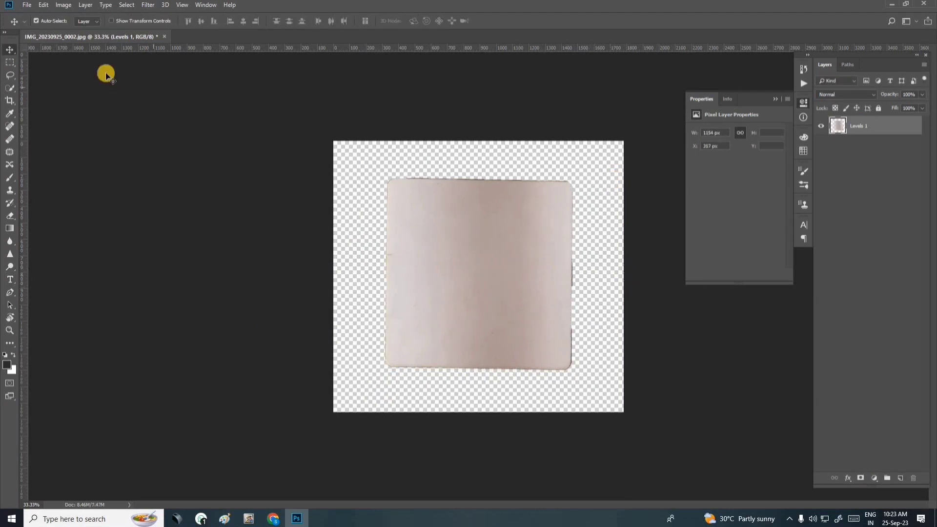
Step: Browse the Downloads folder for a photo to open
{"action": "left_click", "coordinate": [27, 5]}
{"action": "left_click", "coordinate": [38, 24]}
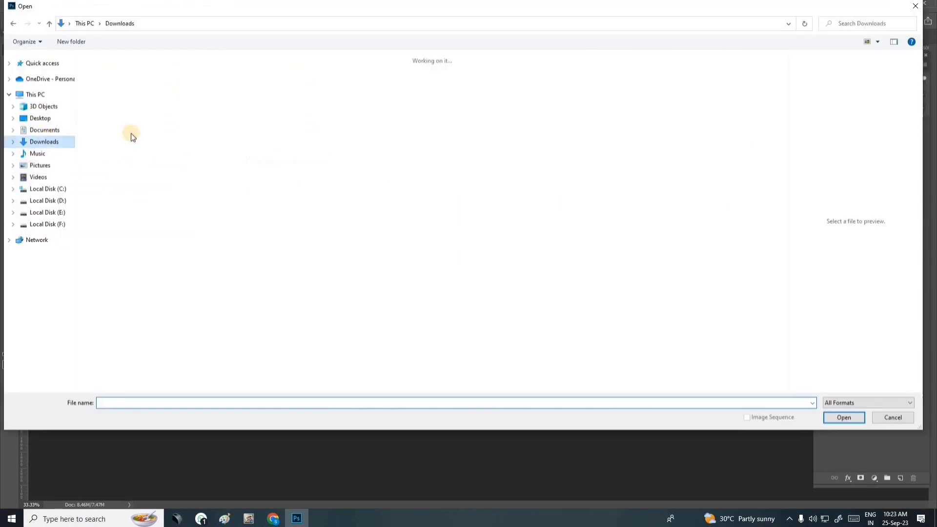
{"action": "left_click", "coordinate": [193, 194]}
{"action": "right_click", "coordinate": [133, 132]}
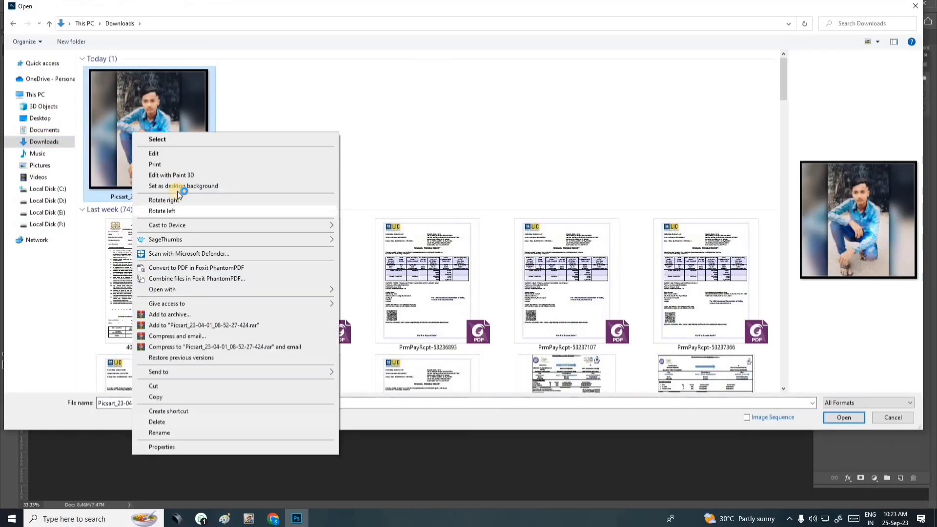
{"action": "mouse_move", "coordinate": [182, 289]}
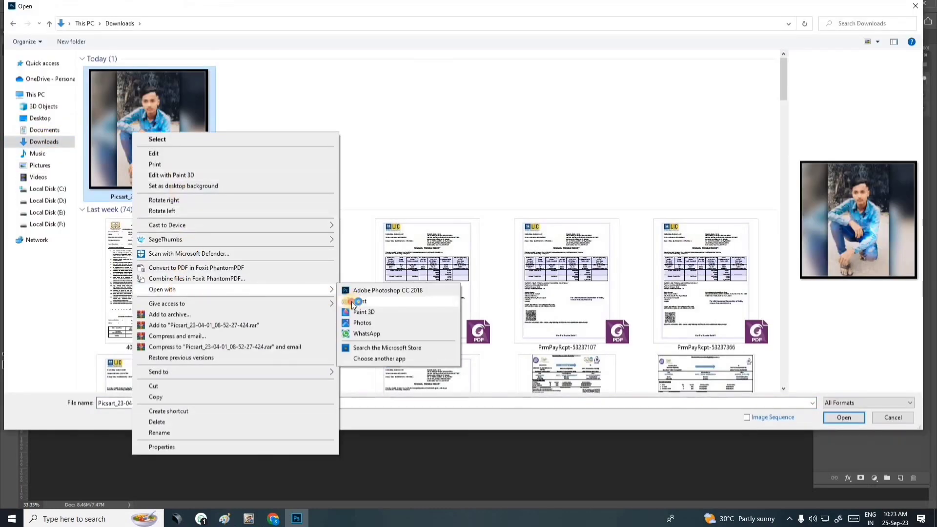
{"action": "left_click", "coordinate": [349, 301]}
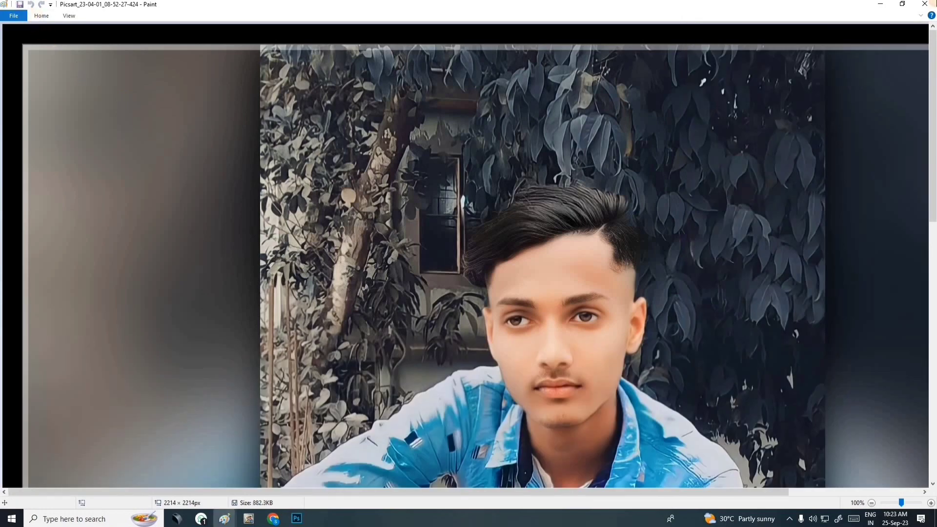
{"action": "left_click", "coordinate": [924, 4]}
Step: Open the Picsart_23-04-01_08-52-27-424 photo and place it as a new layer in the IMG_20230925_0002 document
{"action": "double_click", "coordinate": [541, 283]}
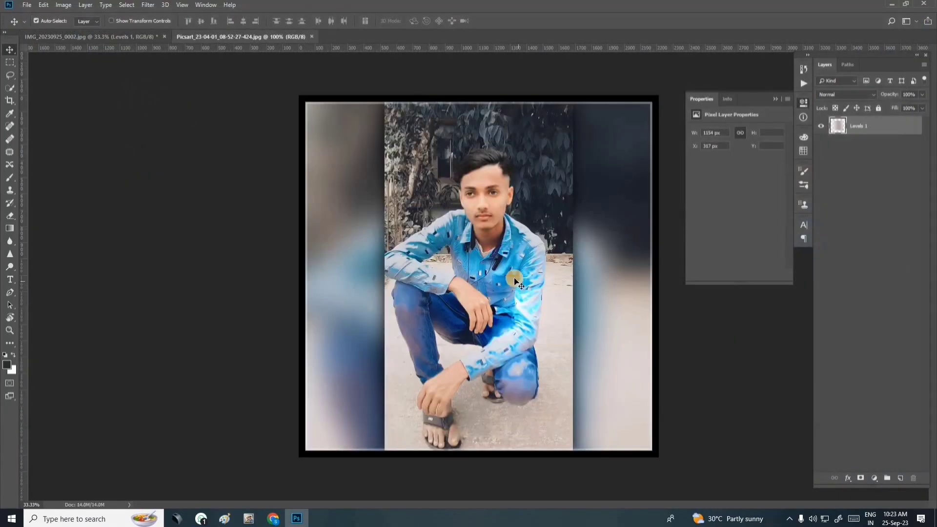
{"action": "left_click_drag", "start_coordinate": [230, 124], "coordinate": [561, 289]}
Step: Clip the photo to the square shape and scale it to 60.25%, positioning it over the square
{"action": "right_click", "coordinate": [876, 123]}
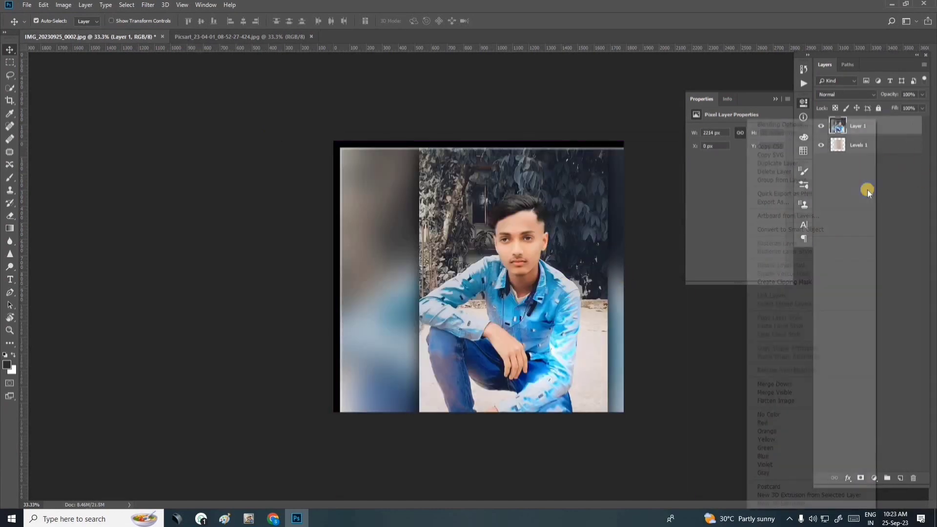
{"action": "left_click", "coordinate": [800, 282]}
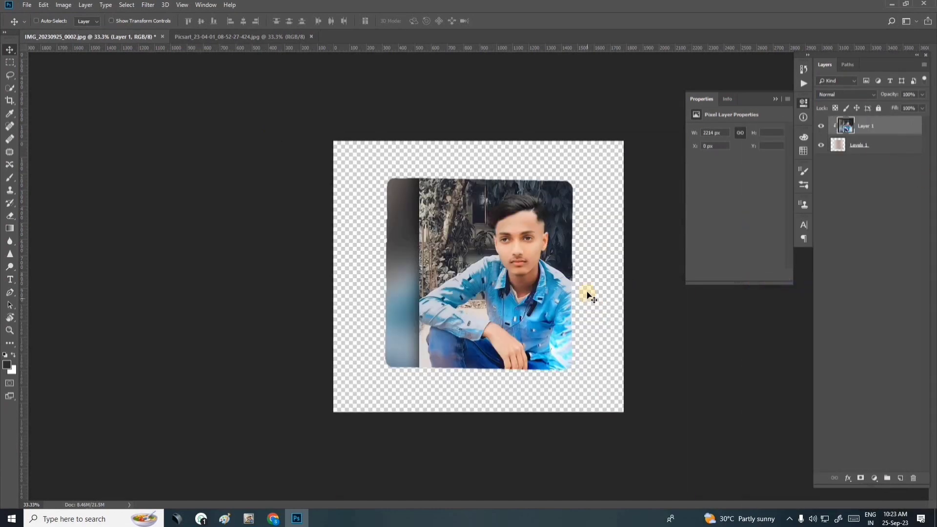
{"action": "key", "text": "ctrl+t"}
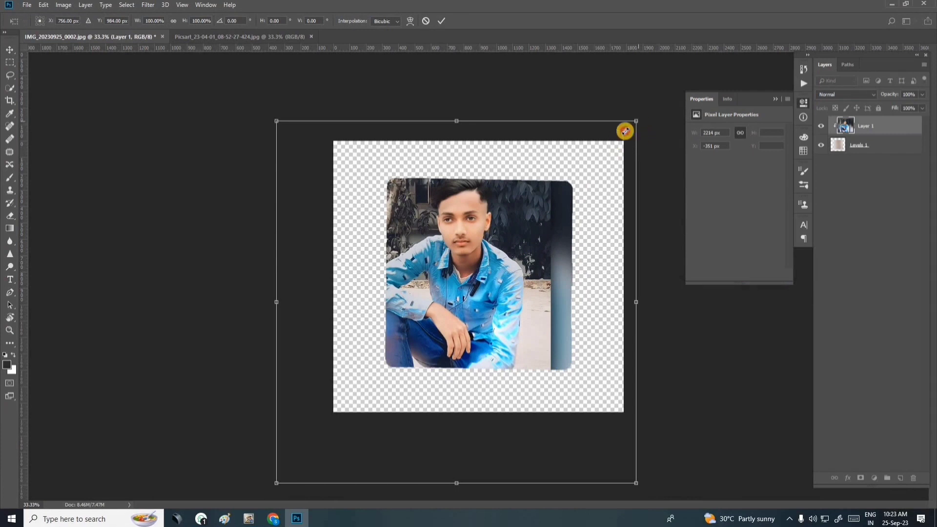
{"action": "left_click_drag", "start_coordinate": [629, 126], "coordinate": [594, 175]}
{"action": "left_click_drag", "start_coordinate": [520, 262], "coordinate": [519, 238]}
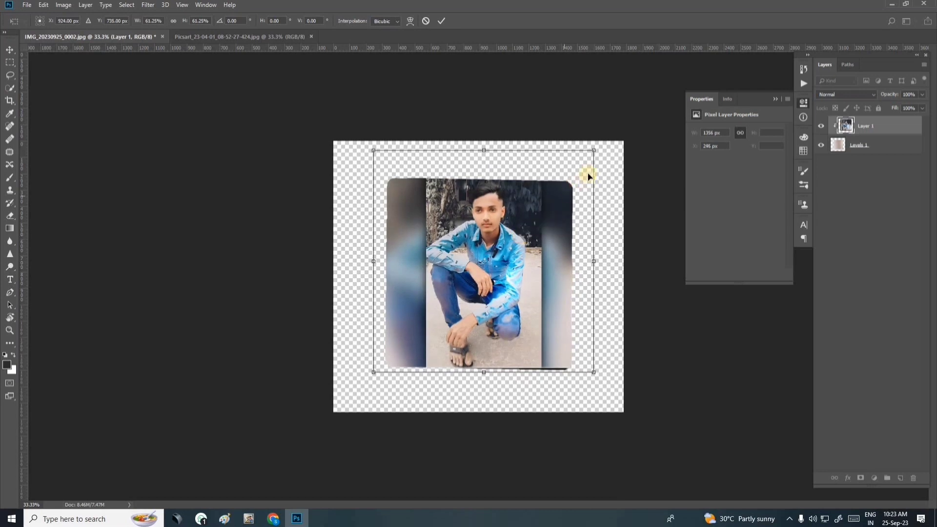
{"action": "left_click_drag", "start_coordinate": [592, 152], "coordinate": [588, 154]}
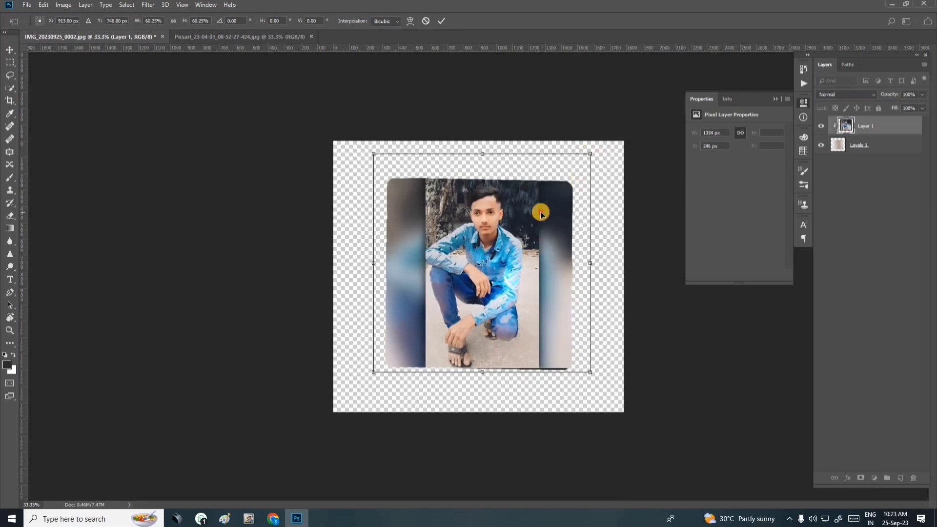
{"action": "left_click_drag", "start_coordinate": [542, 213], "coordinate": [543, 212]}
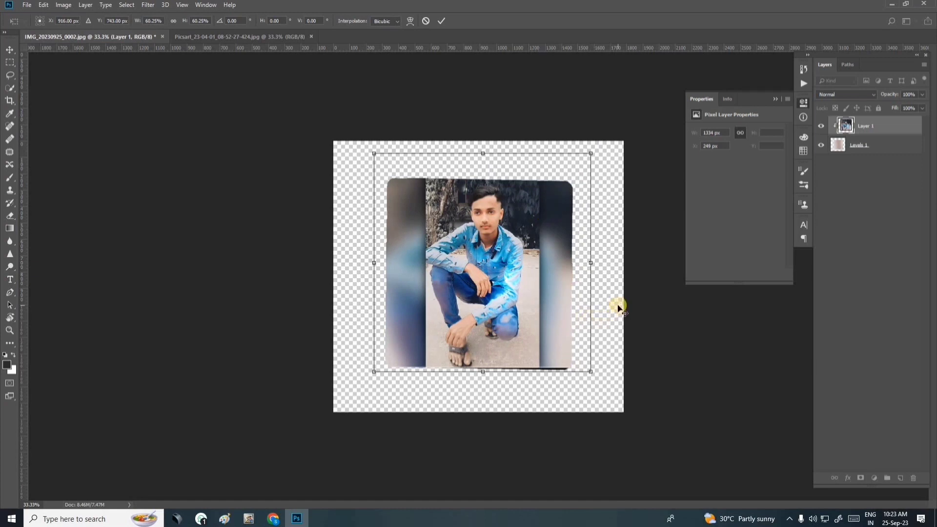
{"action": "key", "text": "Return"}
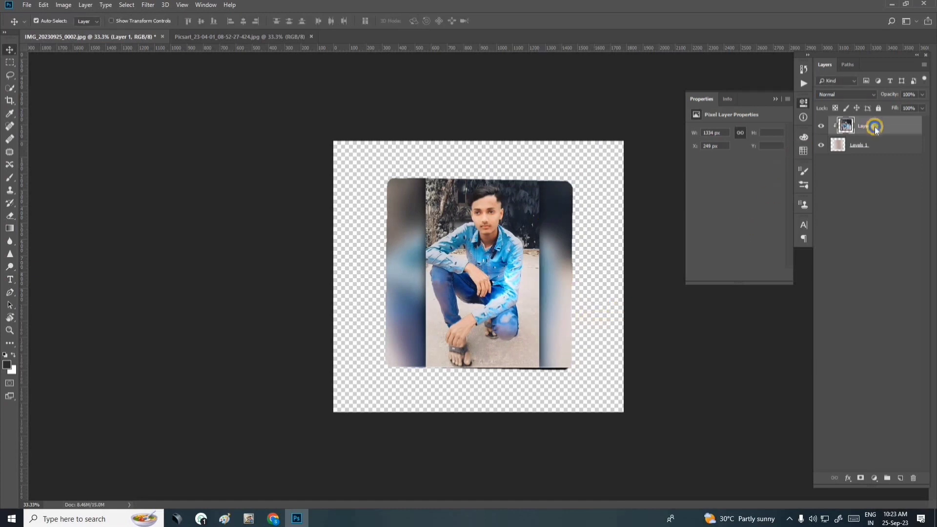
Step: Release the photo's clipping mask and duplicate the photo layer
{"action": "right_click", "coordinate": [875, 128]}
{"action": "left_click", "coordinate": [789, 282]}
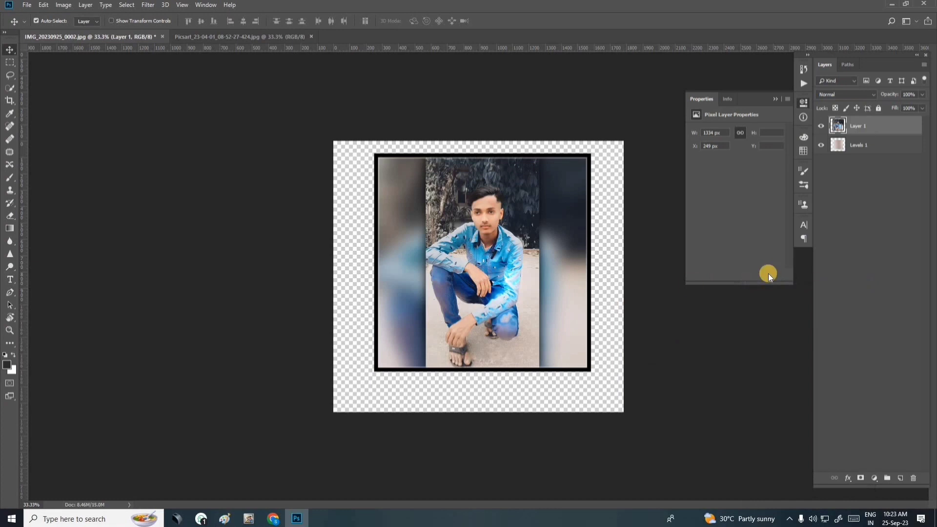
{"action": "key", "text": "ctrl+j"}
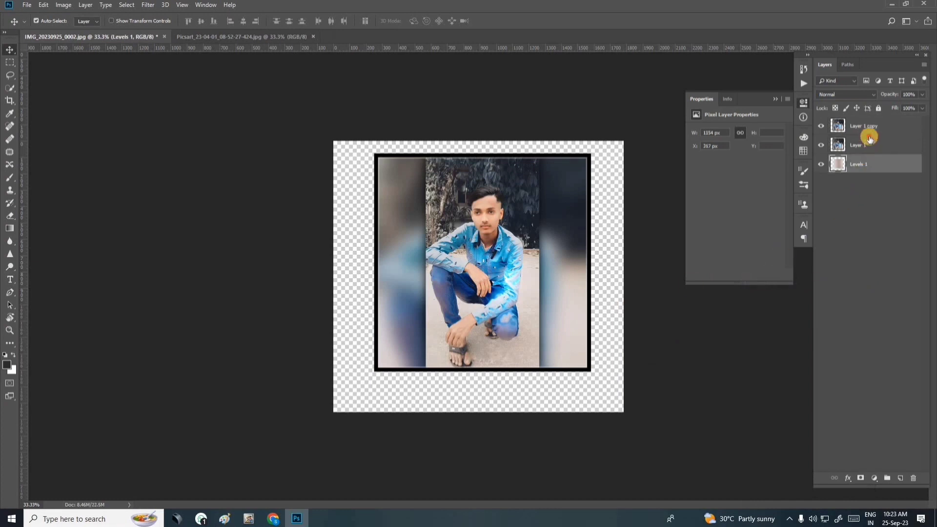
Step: Enlarge the lower photo layer to about 2050 px wide so it fills the canvas behind the copy
{"action": "key", "text": "ctrl+t"}
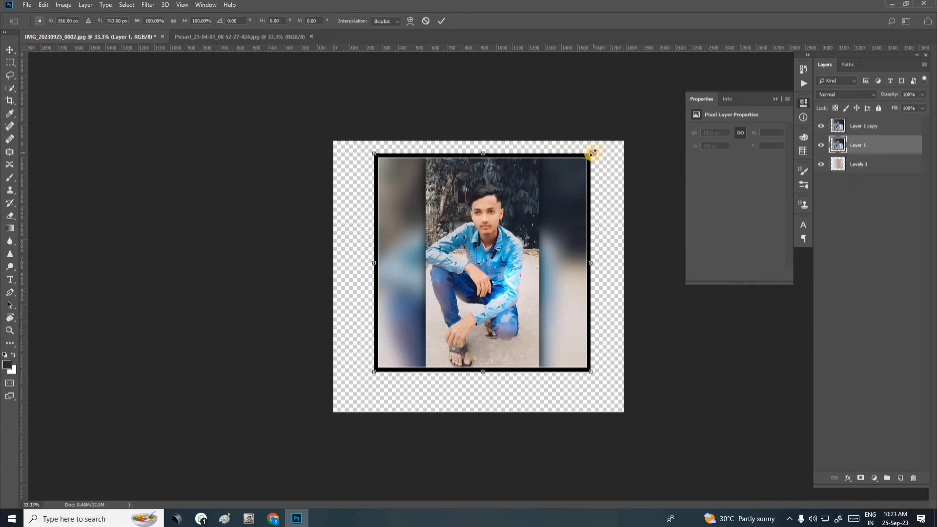
{"action": "left_click_drag", "start_coordinate": [592, 153], "coordinate": [665, 109]}
{"action": "key", "text": "Return"}
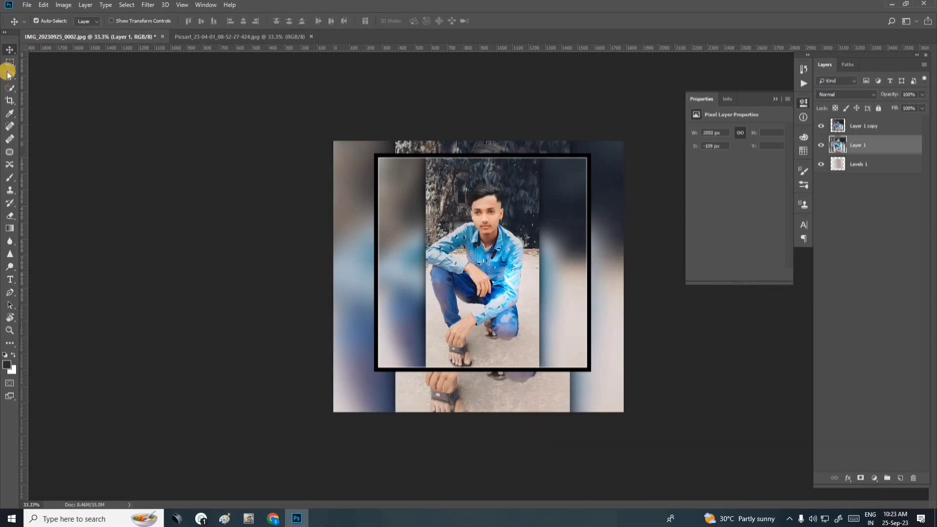
{"action": "left_click", "coordinate": [9, 68]}
{"action": "left_click_drag", "start_coordinate": [325, 74], "coordinate": [629, 155]}
{"action": "left_click_drag", "start_coordinate": [333, 146], "coordinate": [708, 366]}
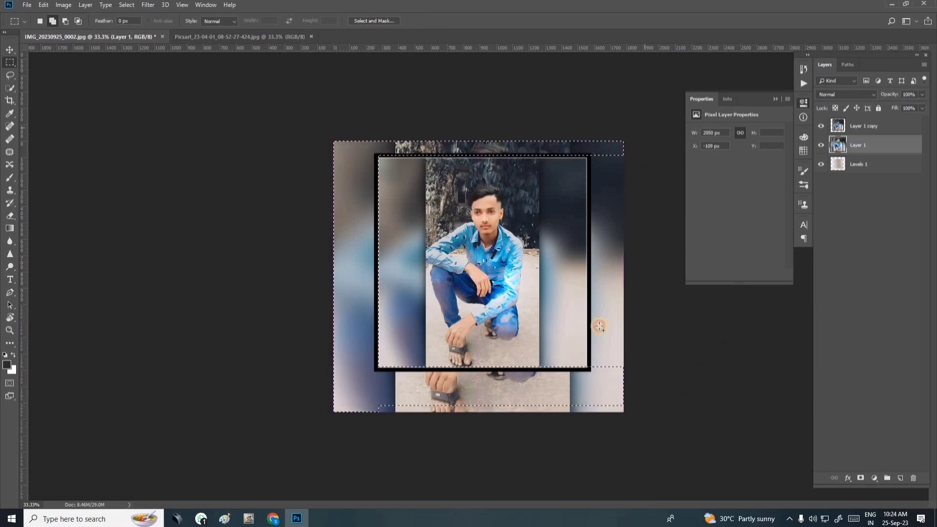
{"action": "left_click_drag", "start_coordinate": [624, 141], "coordinate": [588, 395]}
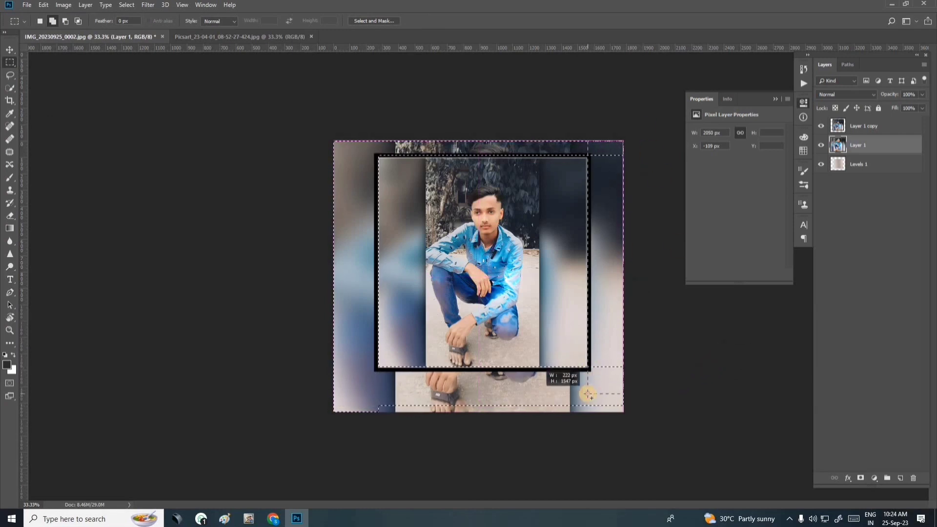
{"action": "left_click", "coordinate": [865, 129]}
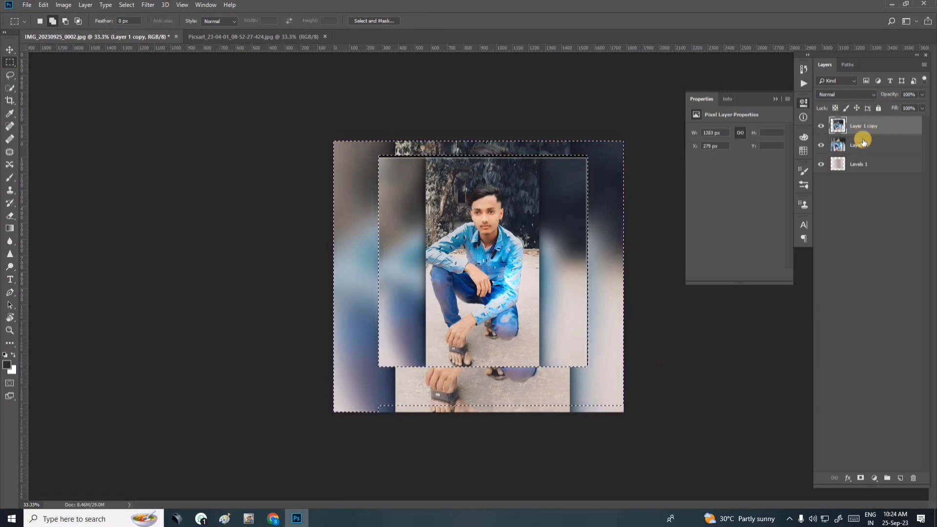
{"action": "key", "text": "ctrl+d"}
Step: Soften the photo copy's upper edge by selecting the strip above it, feathering the selection 45 pixels and deleting its contents
{"action": "left_click", "coordinate": [876, 138], "text": "shift"}
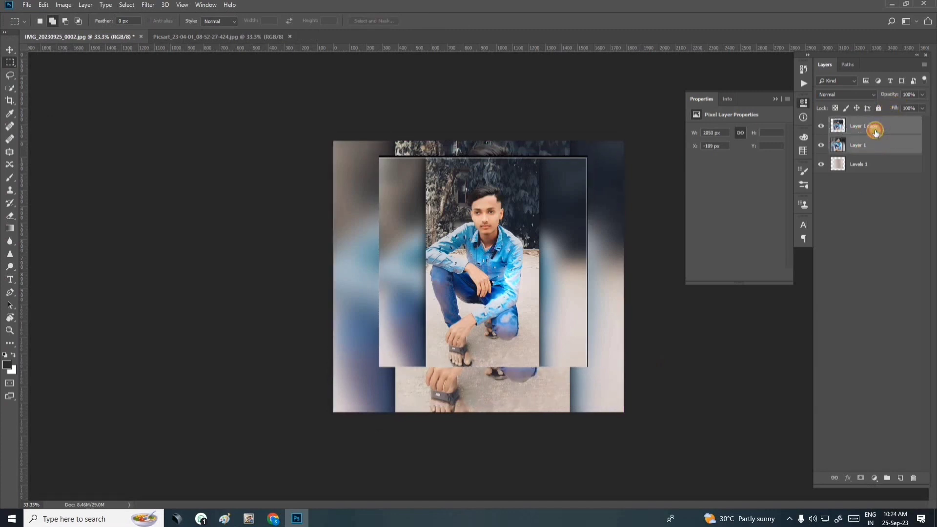
{"action": "left_click", "coordinate": [875, 128]}
{"action": "left_click_drag", "start_coordinate": [356, 141], "coordinate": [599, 147]}
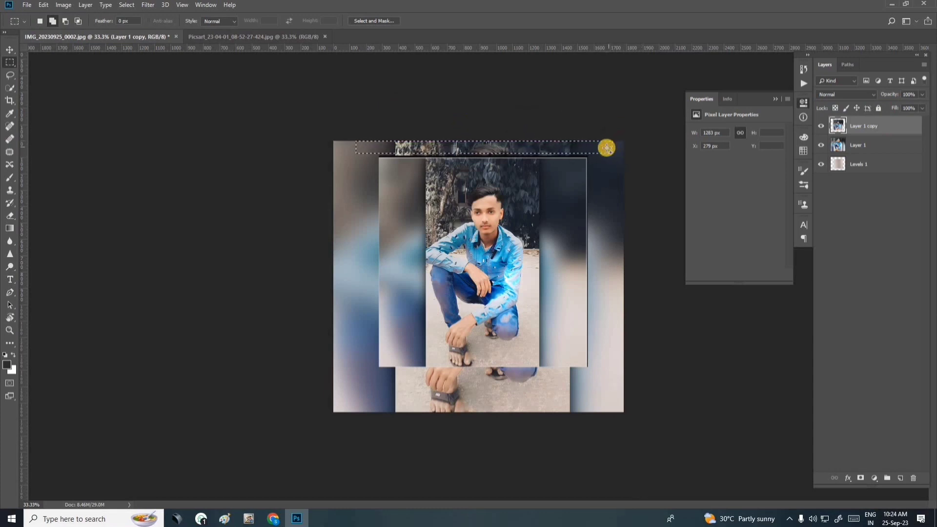
{"action": "key", "text": "shift+F6"}
{"action": "left_click", "coordinate": [518, 161]}
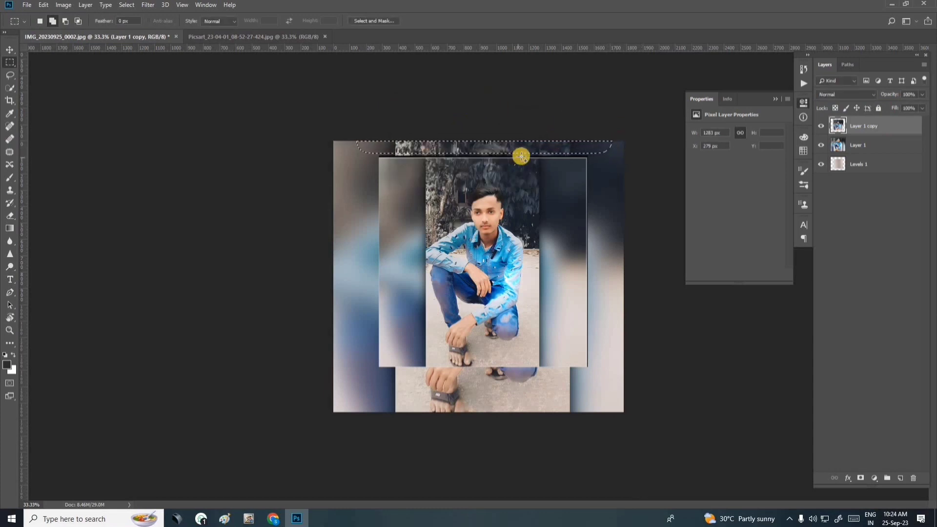
{"action": "key", "text": "Delete"}
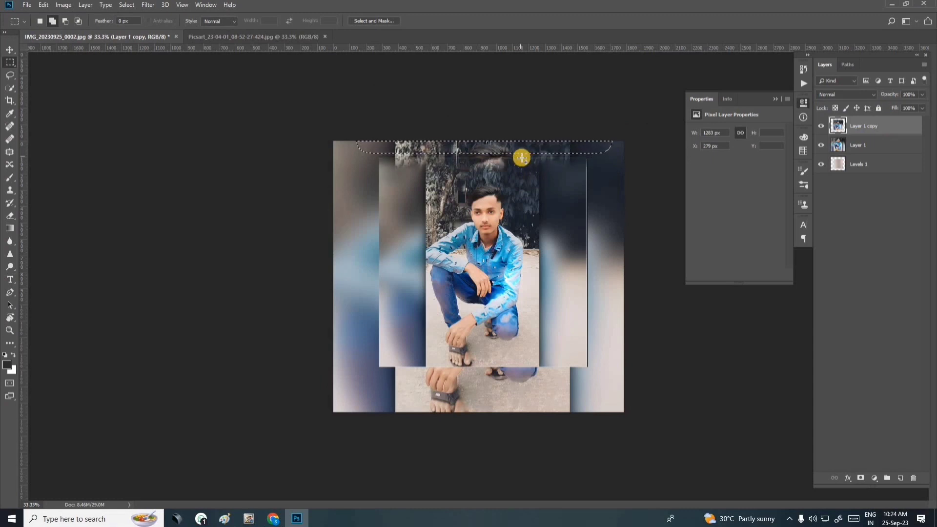
Step: Fade the photo copy's left edge by deleting repeatedly through a 45-pixel feathered selection beside it, and clear the selection
{"action": "left_click_drag", "start_coordinate": [318, 107], "coordinate": [378, 400]}
{"action": "key", "text": "shift+F6"}
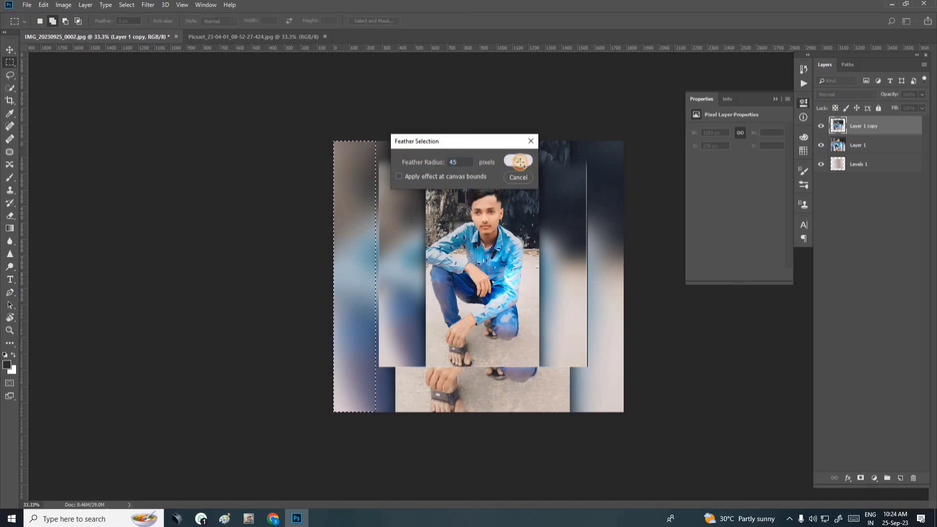
{"action": "left_click", "coordinate": [521, 162]}
{"action": "key", "text": "Delete"}
{"action": "key", "text": "Delete"}
{"action": "key", "text": "Delete"}
{"action": "key", "text": "ctrl+d"}
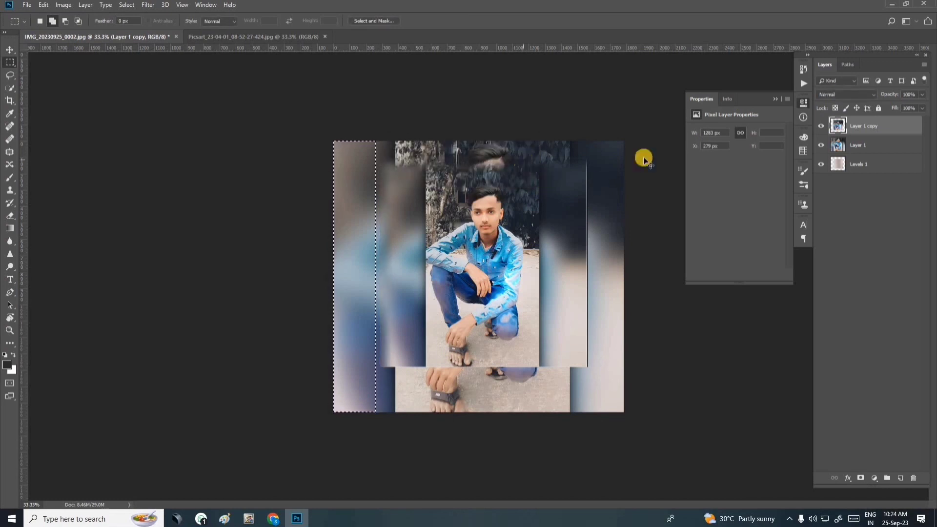
Step: Fade the photo copy's right edge by deleting through a feathered selection of the strip beside it
{"action": "left_click_drag", "start_coordinate": [634, 132], "coordinate": [590, 426]}
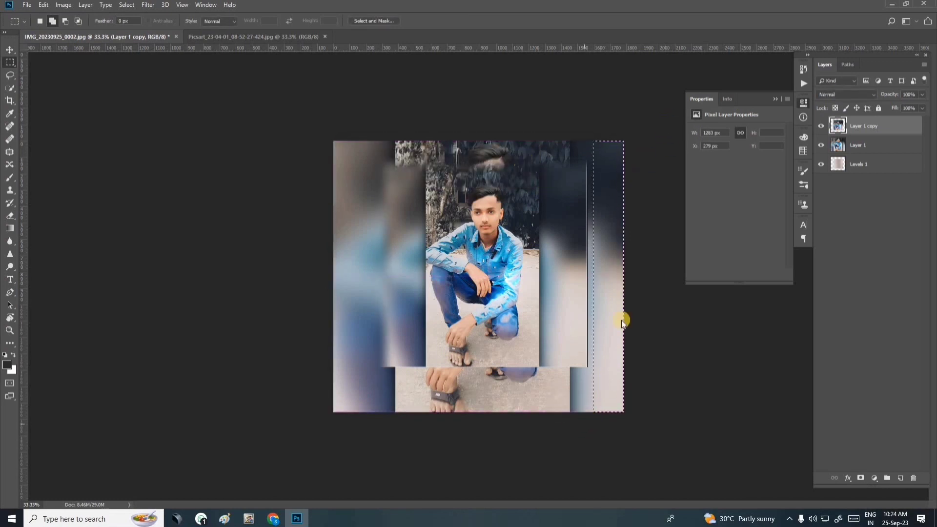
{"action": "key", "text": "shift+F6"}
{"action": "left_click", "coordinate": [518, 160]}
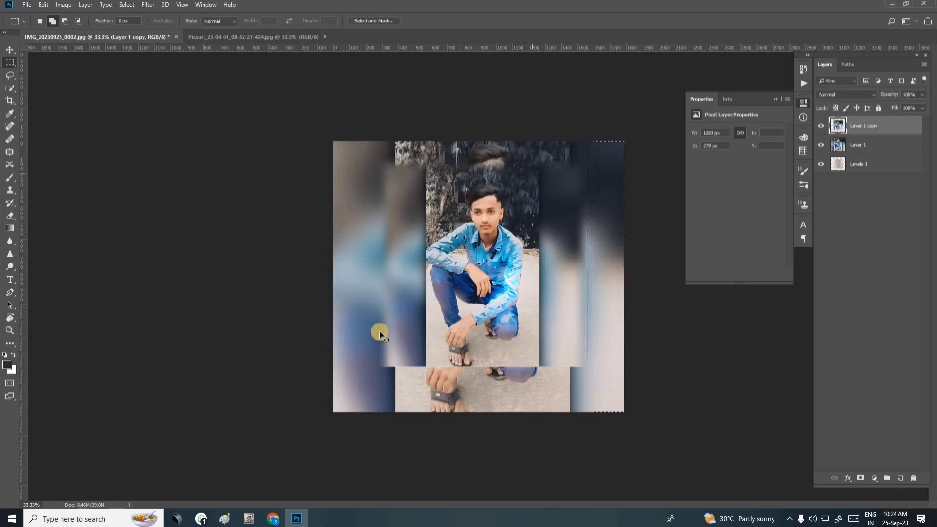
Step: Select the strip below the photo copy and extend its lower edge downward with Content-Aware Scale
{"action": "left_click_drag", "start_coordinate": [279, 406], "coordinate": [666, 366]}
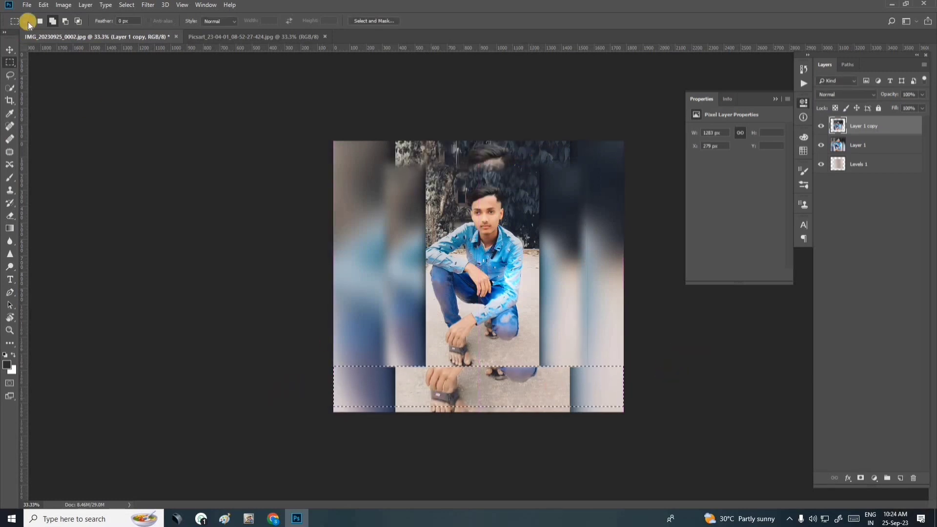
{"action": "left_click", "coordinate": [44, 5]}
{"action": "left_click", "coordinate": [92, 182]}
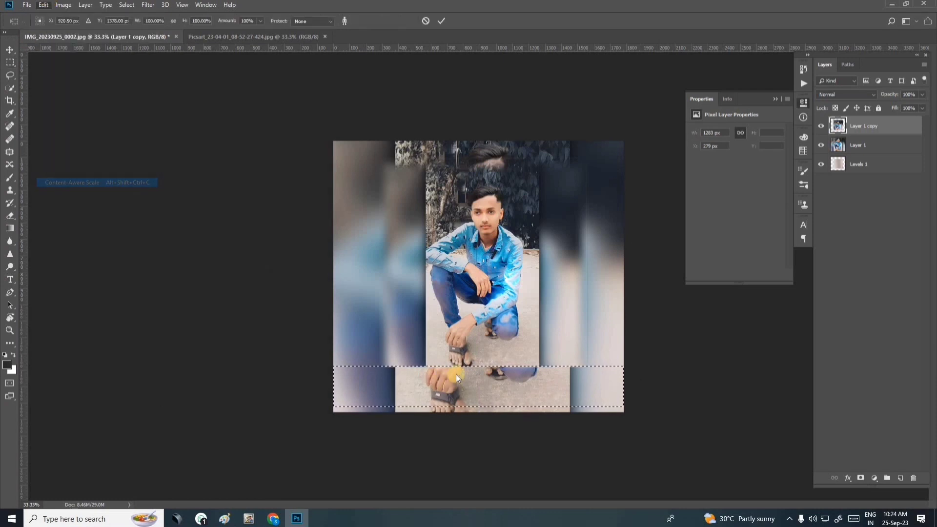
{"action": "left_click_drag", "start_coordinate": [484, 379], "coordinate": [485, 377]}
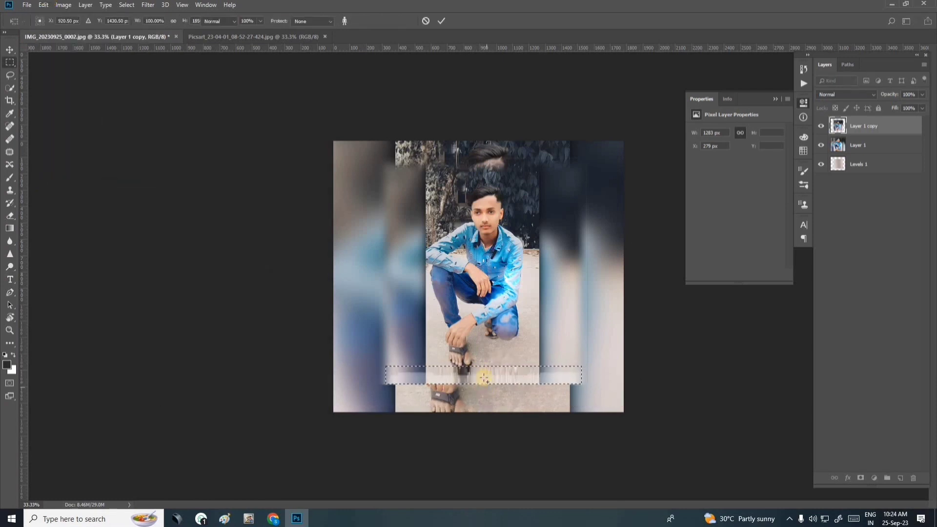
{"action": "key", "text": "Return"}
Step: Fade the extended lower edge of the photo copy by deleting through a feathered selection along the canvas bottom, and deselect
{"action": "left_click_drag", "start_coordinate": [572, 410], "coordinate": [619, 385]}
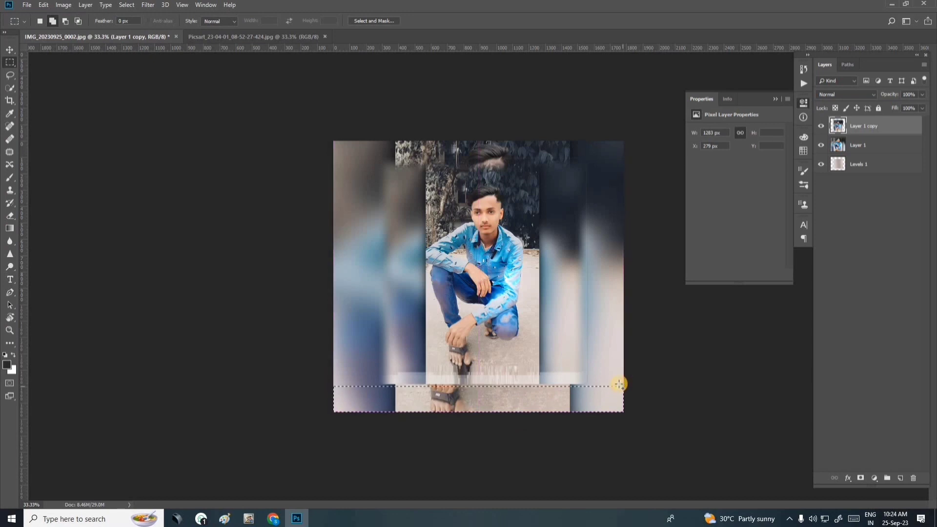
{"action": "key", "text": "shift+F6"}
{"action": "left_click", "coordinate": [514, 160]}
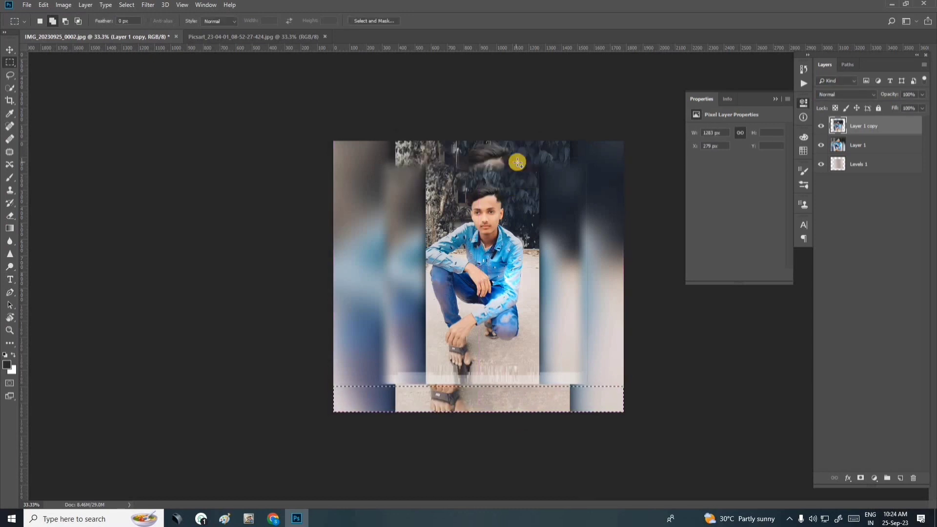
{"action": "key", "text": "Delete"}
{"action": "key", "text": "ctrl+d"}
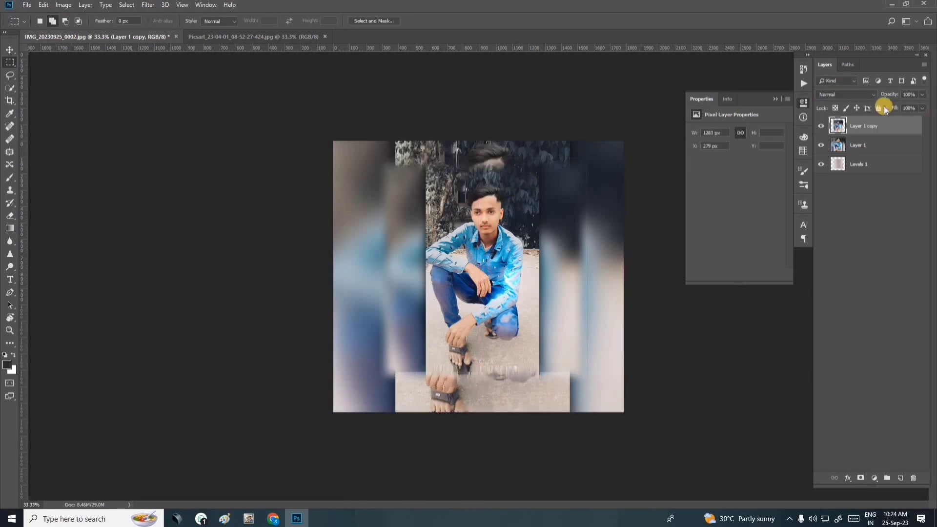
Step: Apply a 22.2-pixel Gaussian Blur to the enlarged lower photo layer and merge it with the photo copy
{"action": "left_click", "coordinate": [858, 142]}
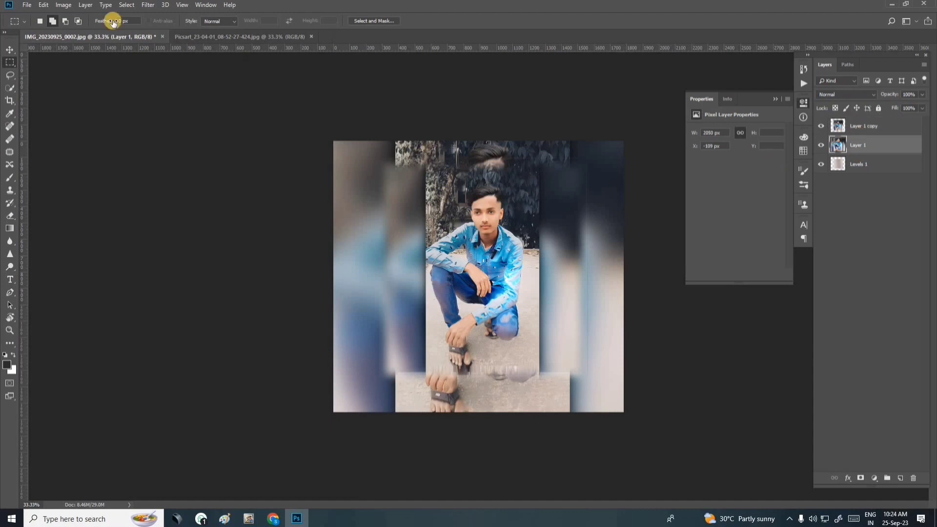
{"action": "left_click", "coordinate": [147, 9]}
{"action": "mouse_move", "coordinate": [171, 115]}
{"action": "left_click", "coordinate": [281, 151]}
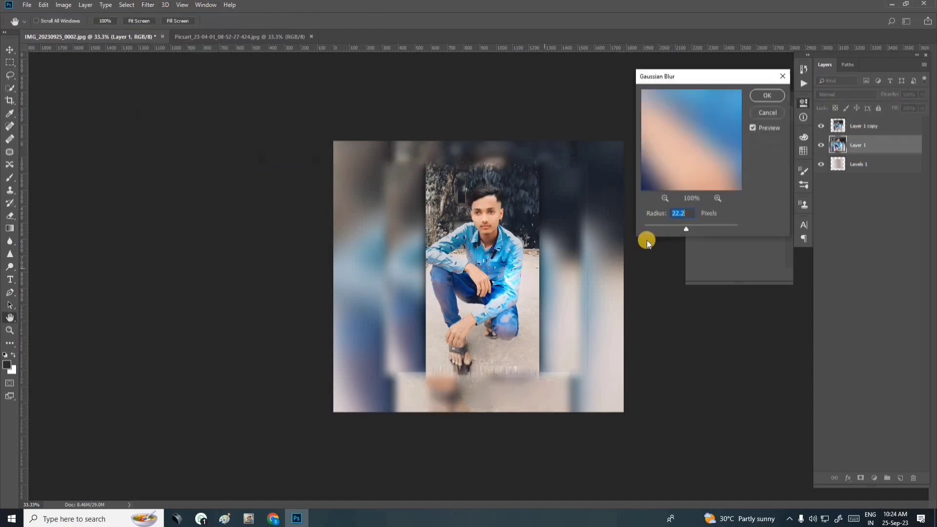
{"action": "left_click", "coordinate": [767, 96]}
{"action": "left_click", "coordinate": [864, 126], "text": "ctrl"}
{"action": "key", "text": "ctrl+e"}
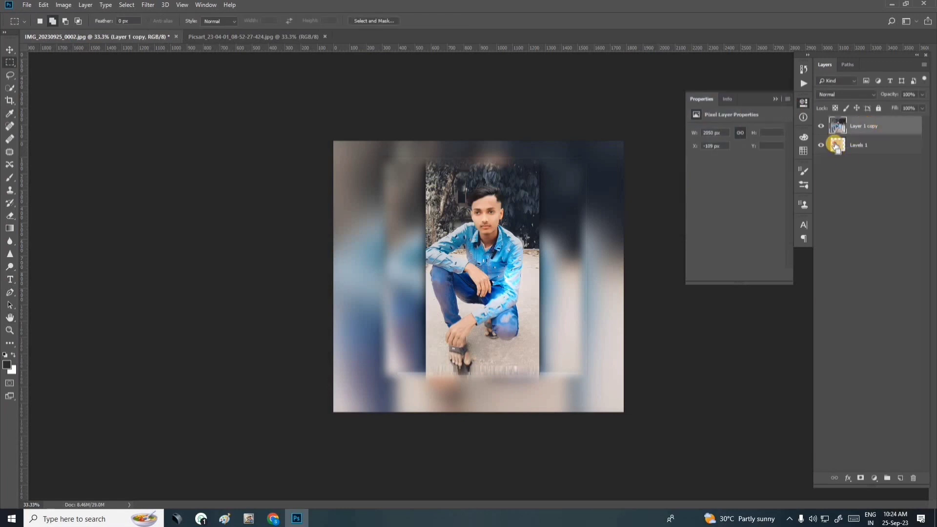
Step: Load the rounded square layer's outline as a selection and expand it by 25 pixels
{"action": "left_click", "coordinate": [838, 145], "text": "ctrl"}
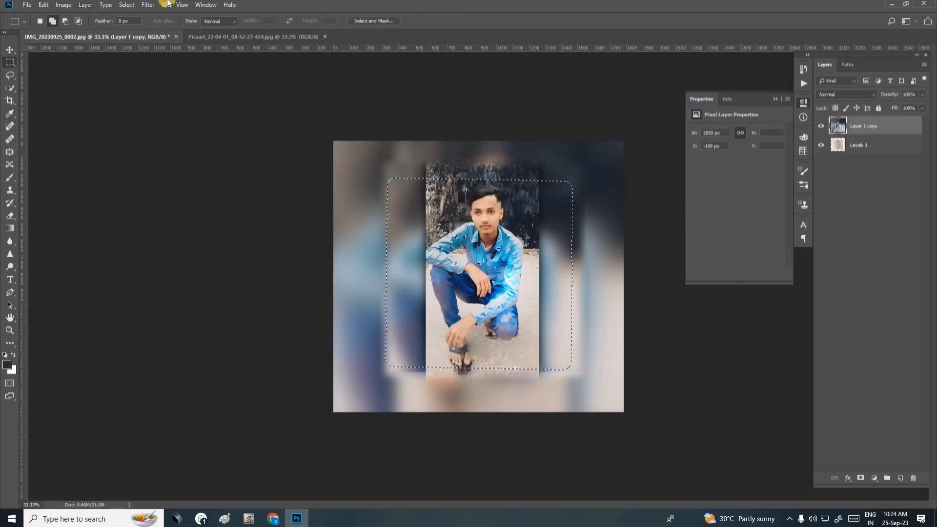
{"action": "left_click", "coordinate": [146, 5]}
{"action": "left_click", "coordinate": [126, 4]}
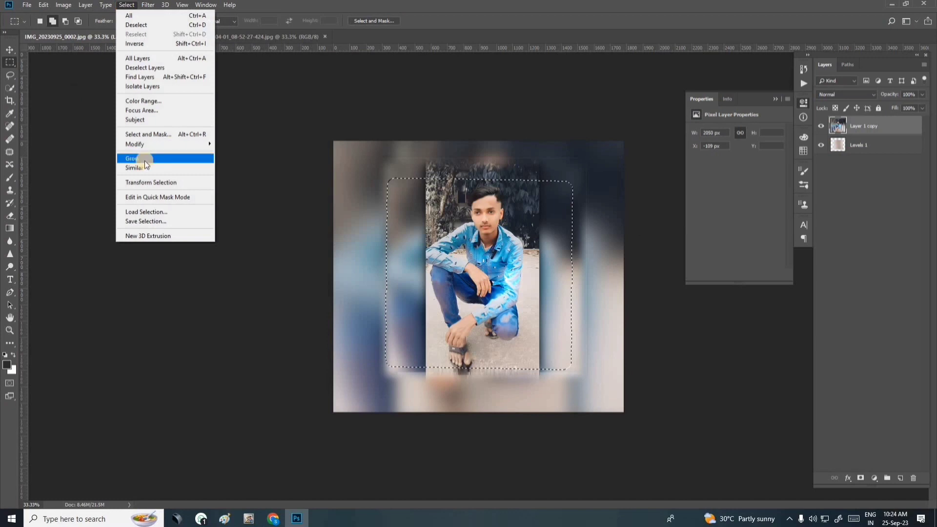
{"action": "mouse_move", "coordinate": [139, 144]}
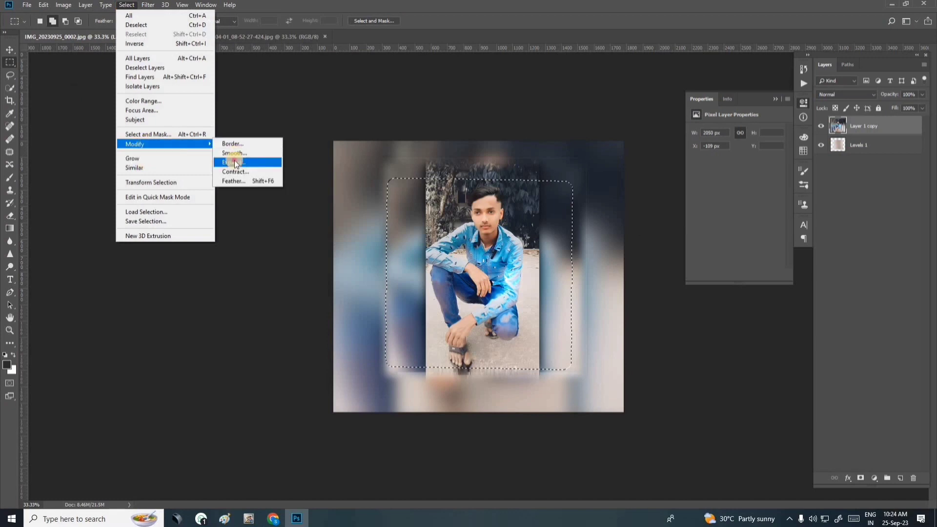
{"action": "left_click", "coordinate": [236, 163]}
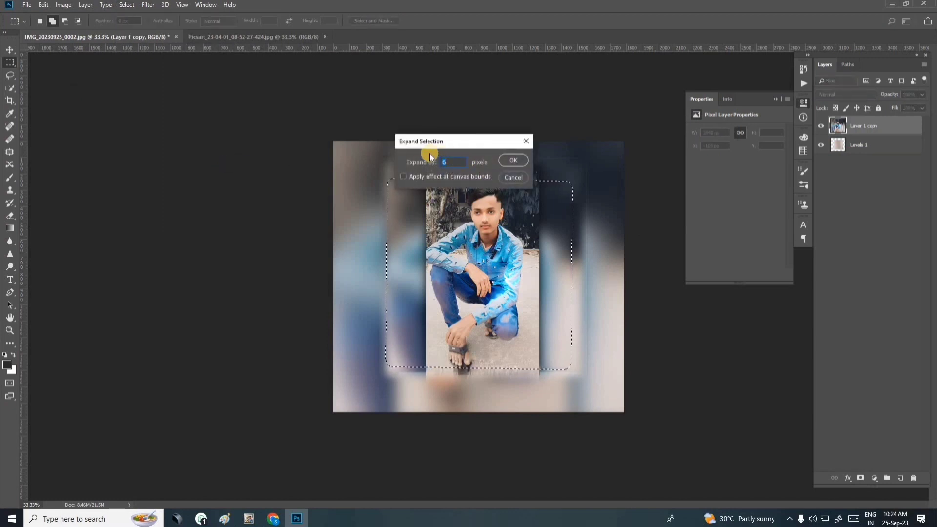
{"action": "type", "text": "25"}
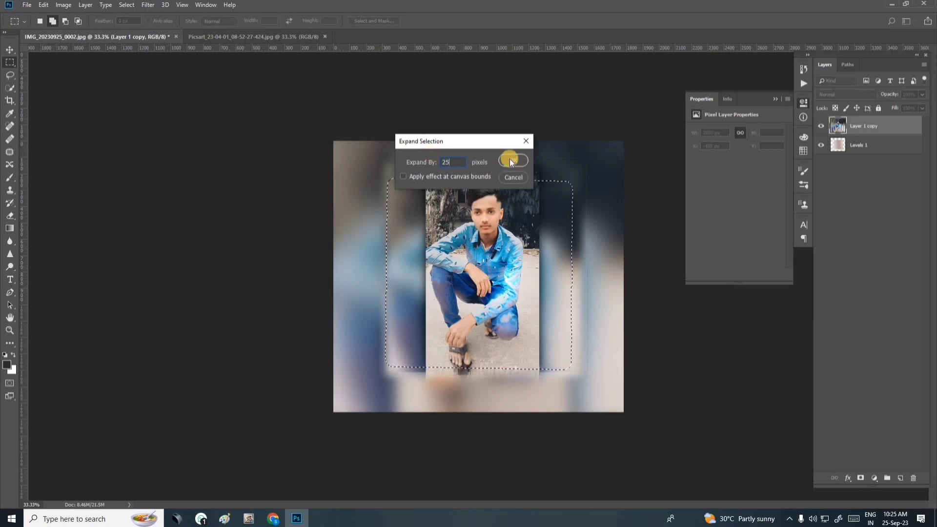
{"action": "left_click", "coordinate": [511, 161]}
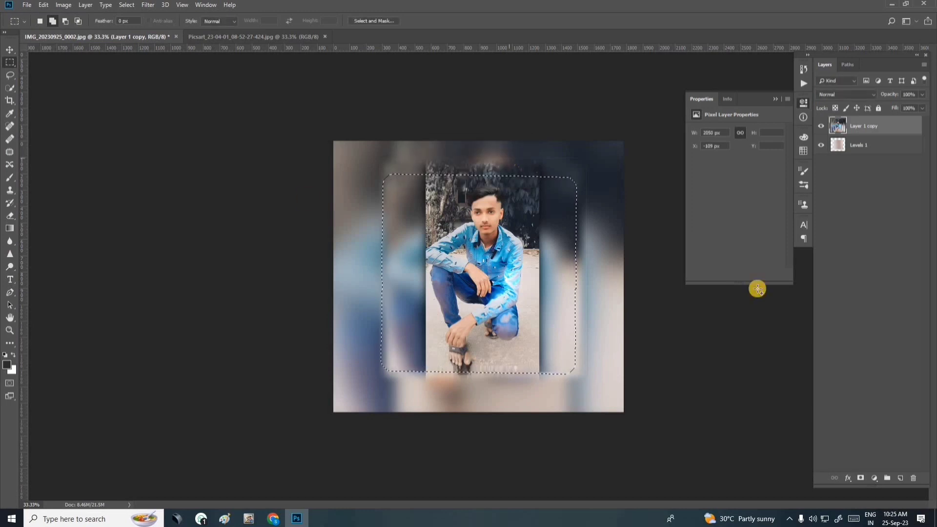
Step: Mask the merged photo to the expanded selection and apply the layer mask permanently
{"action": "left_click", "coordinate": [861, 478]}
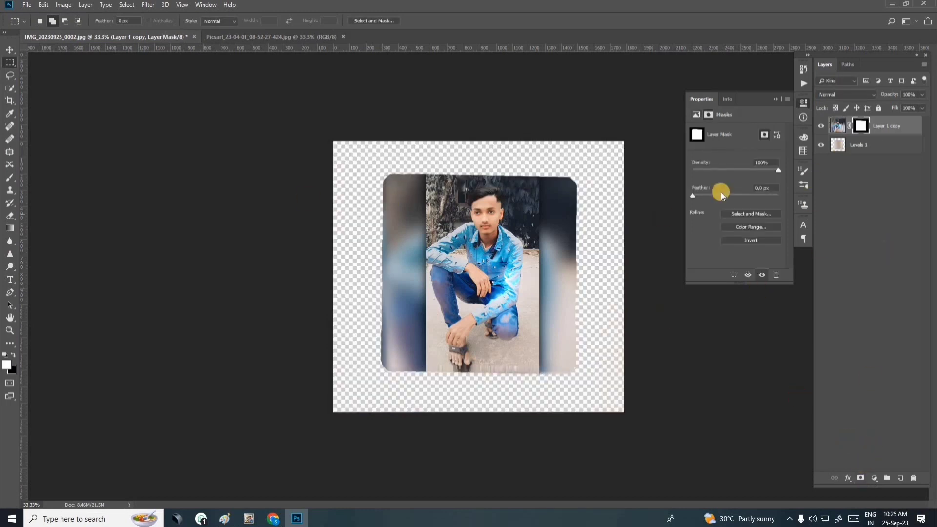
{"action": "right_click", "coordinate": [860, 128]}
{"action": "left_click", "coordinate": [844, 147]}
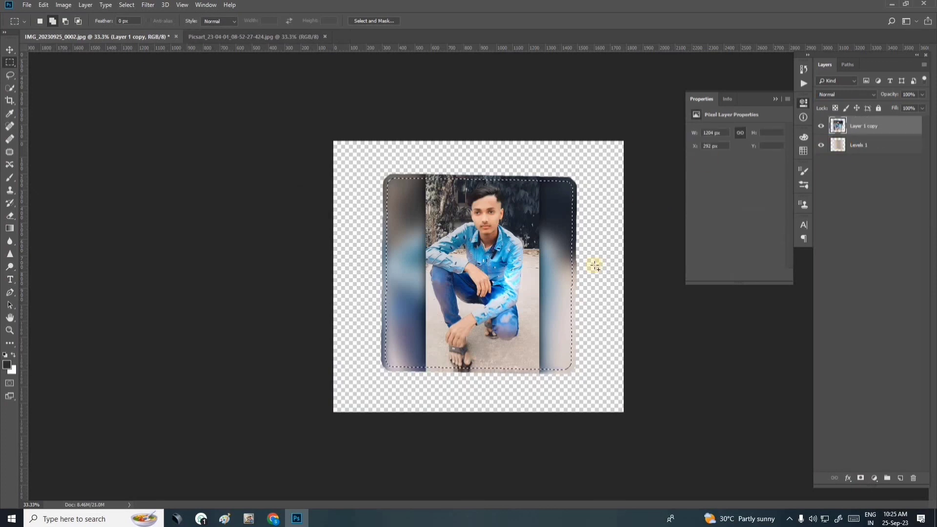
{"action": "right_click", "coordinate": [849, 128]}
{"action": "left_click", "coordinate": [775, 283]}
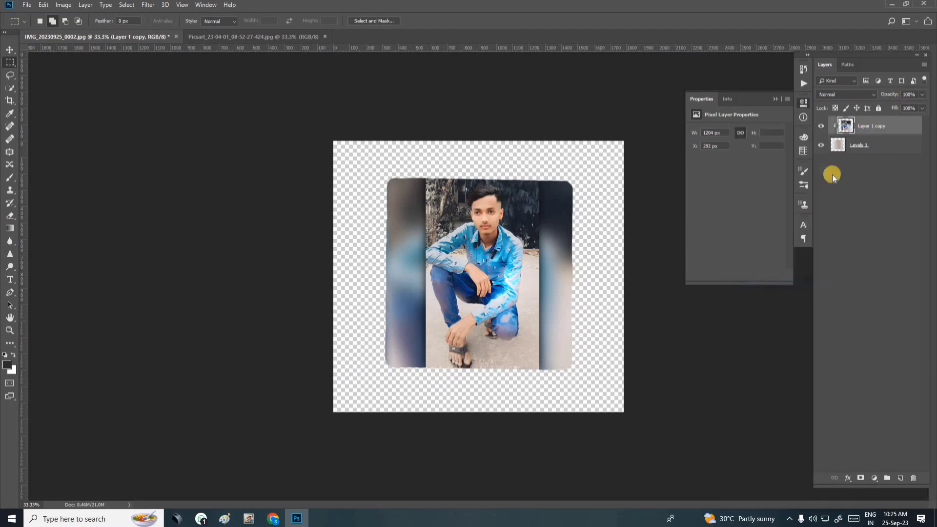
{"action": "right_click", "coordinate": [890, 120]}
{"action": "left_click", "coordinate": [853, 282]}
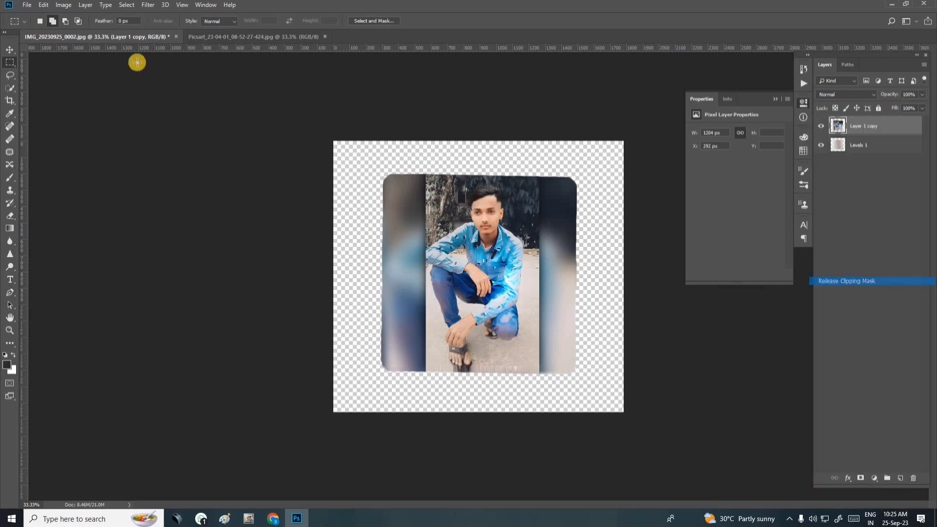
Step: Open the Camera Raw Filter on the photo and raise the saturation of Blues to +51 and Aquas to +8
{"action": "left_click", "coordinate": [148, 4]}
{"action": "left_click", "coordinate": [159, 67]}
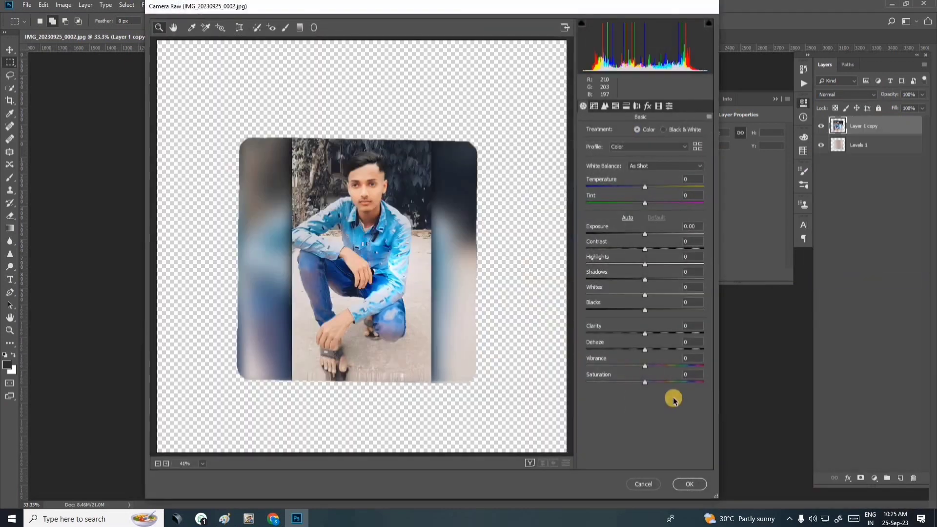
{"action": "left_click", "coordinate": [616, 106]}
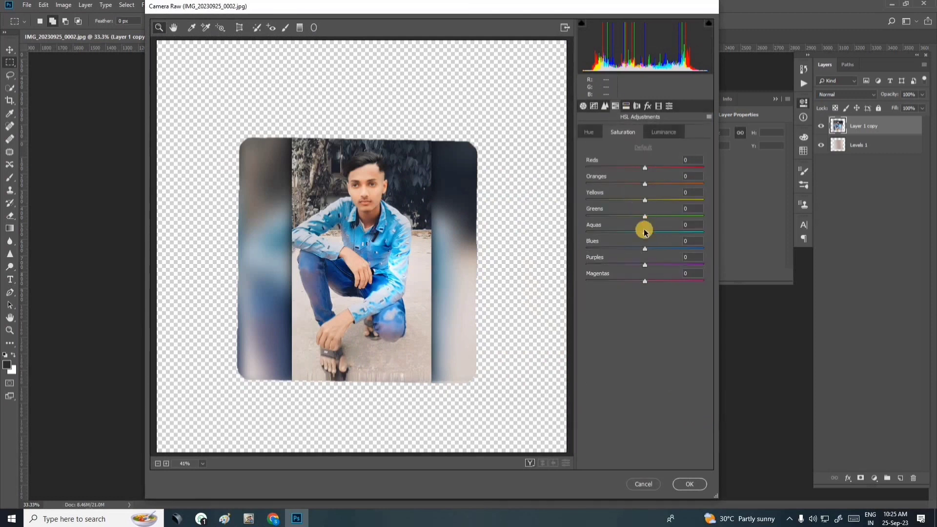
{"action": "left_click_drag", "start_coordinate": [644, 249], "coordinate": [674, 248]}
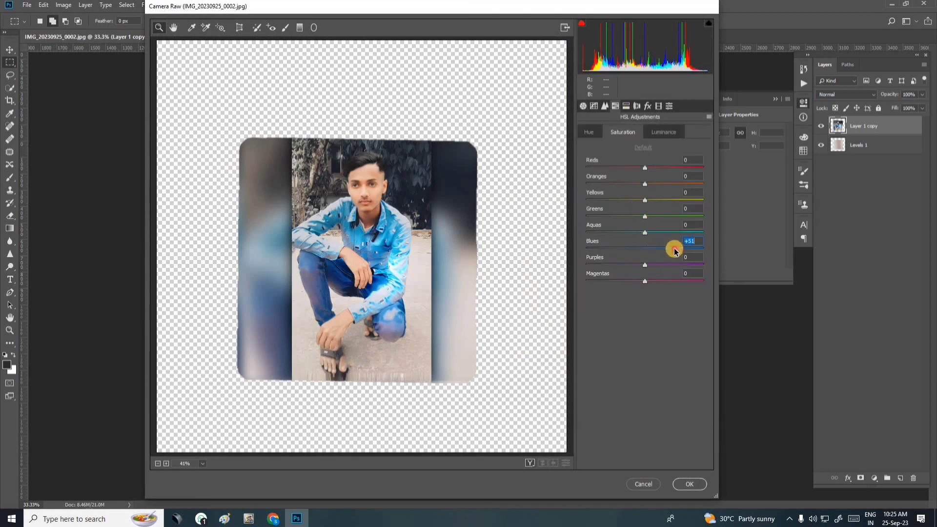
{"action": "left_click", "coordinate": [652, 234]}
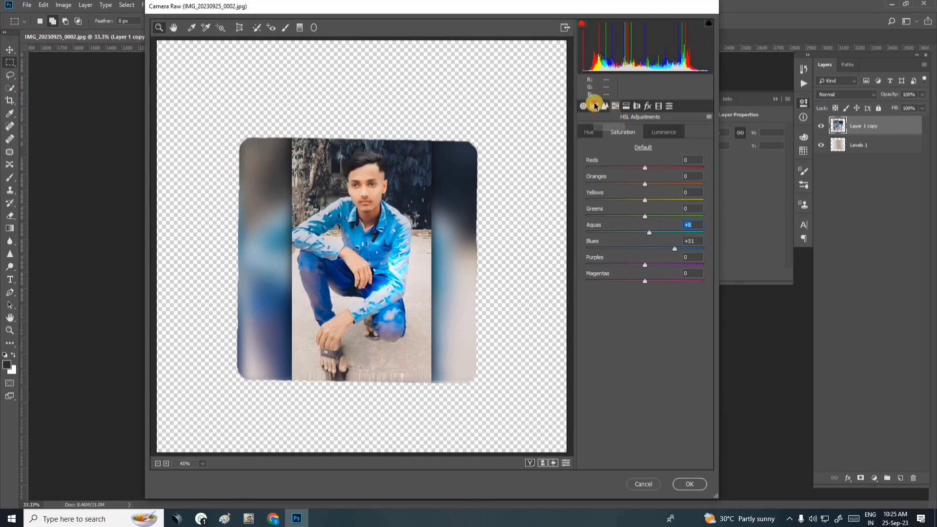
Step: Set the photo's Tone Curve to Highlights -2, Lights +1 and Darks +4, and apply the Camera Raw Filter
{"action": "left_click", "coordinate": [594, 106]}
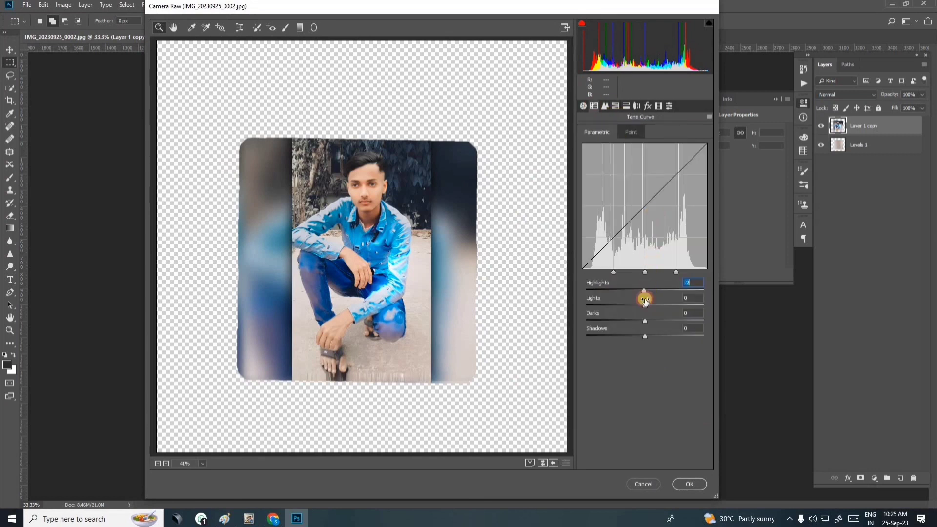
{"action": "left_click_drag", "start_coordinate": [644, 306], "coordinate": [651, 324]}
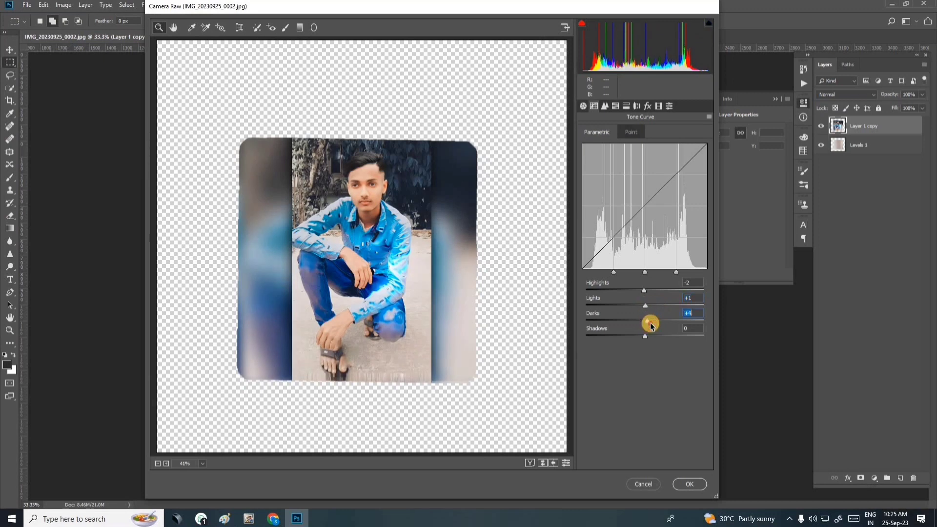
{"action": "left_click", "coordinate": [688, 484]}
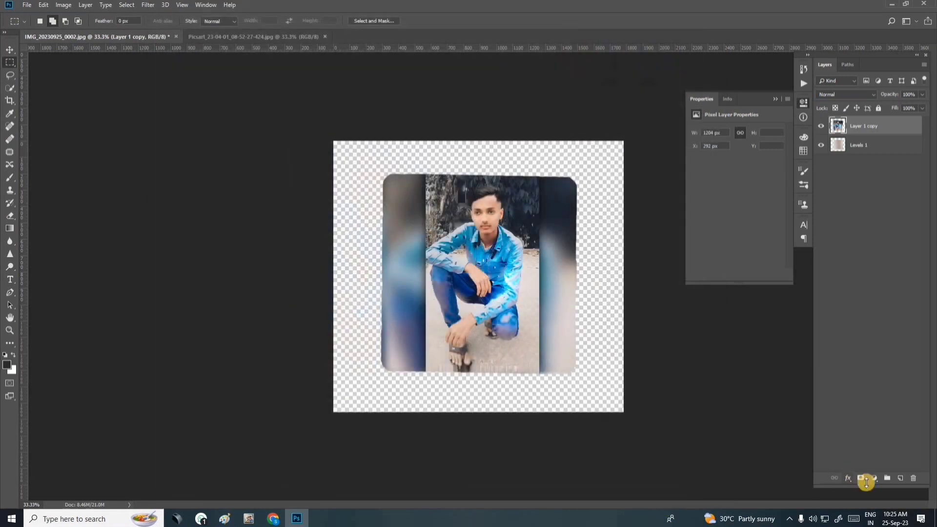
Step: Add a Levels adjustment clipped to the photo, darken its shadows slightly, and merge the adjustment with the photo layer
{"action": "left_click", "coordinate": [874, 478]}
{"action": "left_click", "coordinate": [871, 337]}
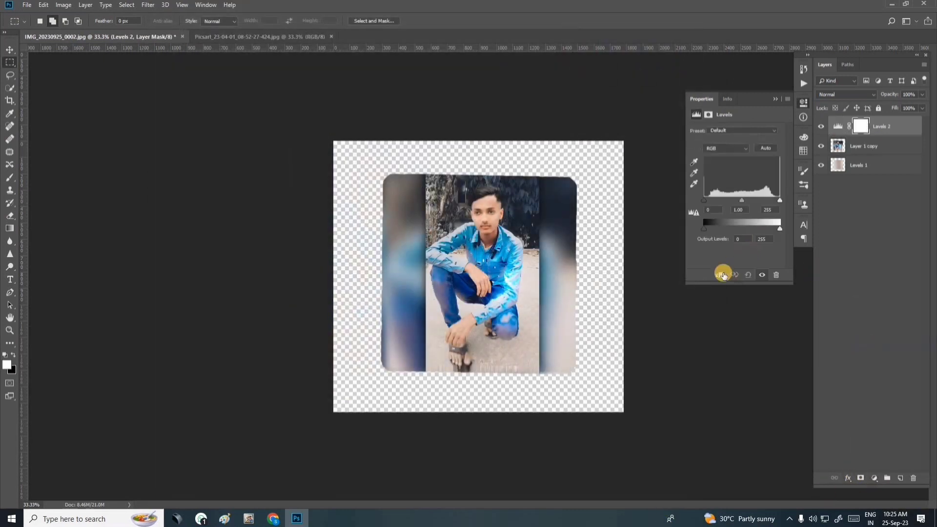
{"action": "key", "text": "ctrl+alt+g"}
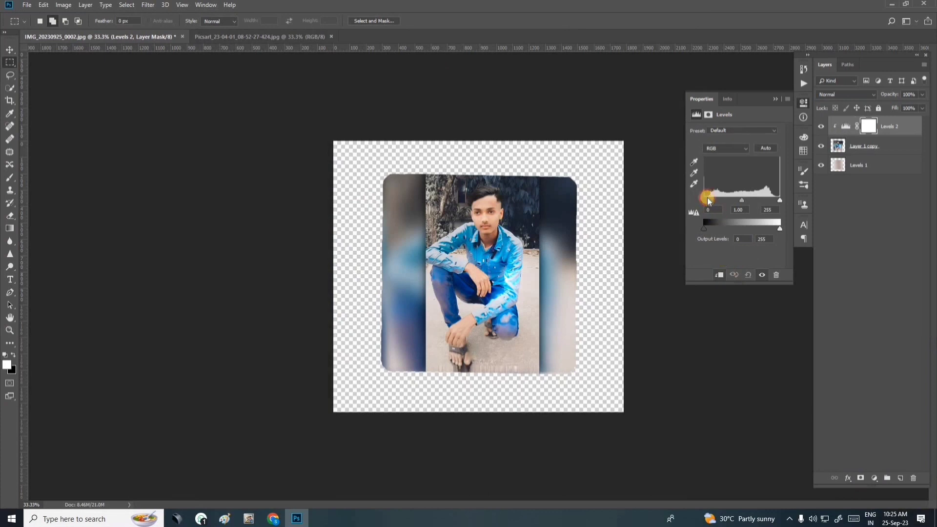
{"action": "left_click_drag", "start_coordinate": [708, 200], "coordinate": [710, 200]}
{"action": "left_click", "coordinate": [894, 141]}
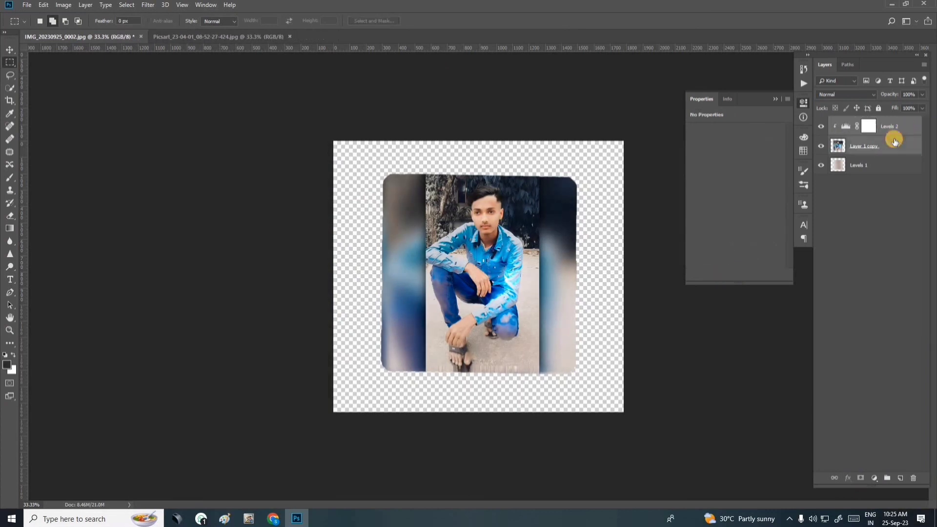
{"action": "left_click", "coordinate": [889, 129], "text": "shift"}
{"action": "key", "text": "ctrl+e"}
Step: Try clipping the photo to the rounded square layer, and release the clipping mask again
{"action": "right_click", "coordinate": [888, 128]}
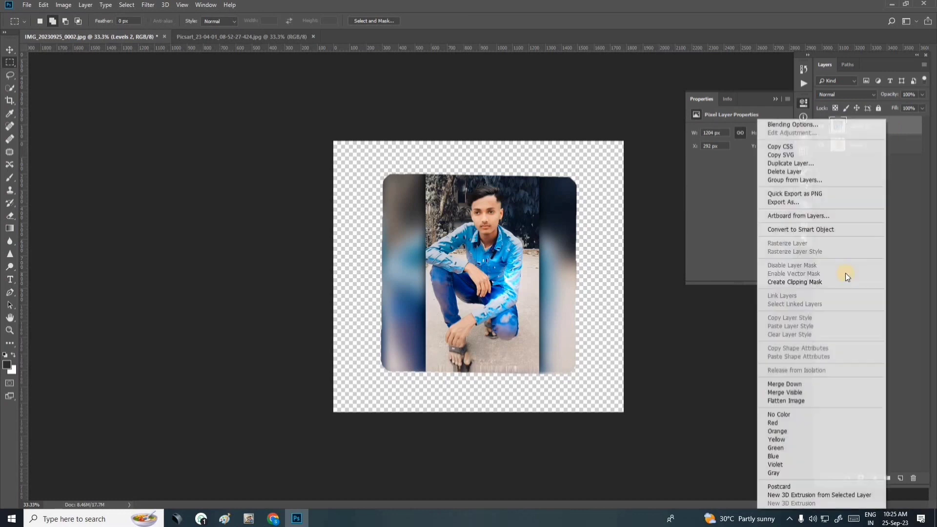
{"action": "left_click", "coordinate": [826, 282]}
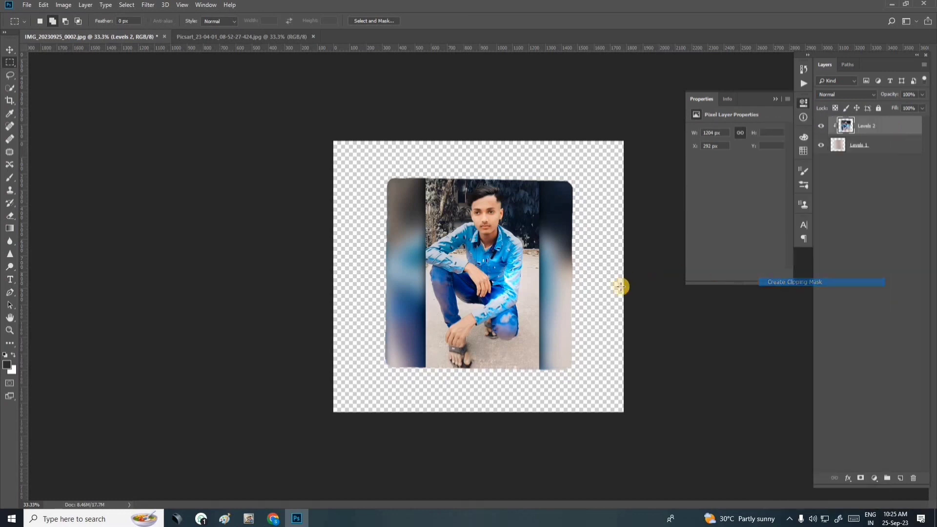
{"action": "right_click", "coordinate": [899, 131]}
{"action": "left_click", "coordinate": [818, 279]}
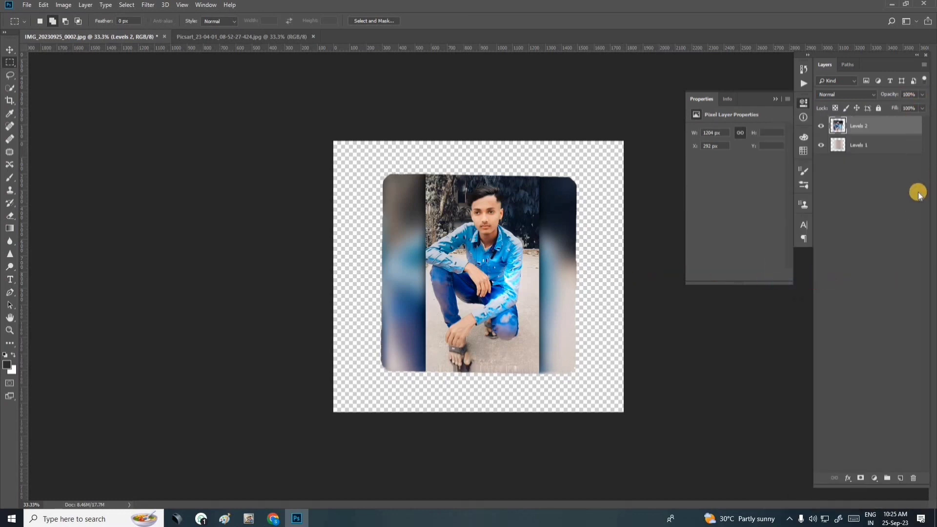
Step: Create a new A4 print document, 210 x 297 mm at 300 pixels/inch, in RGB Color with a white background
{"action": "key", "text": "ctrl+n"}
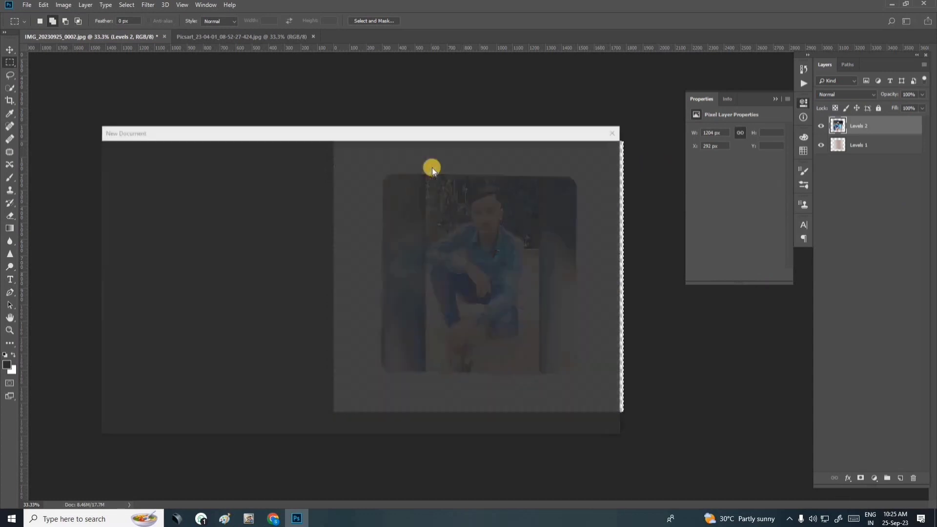
{"action": "left_click", "coordinate": [328, 152]}
{"action": "left_click", "coordinate": [443, 223]}
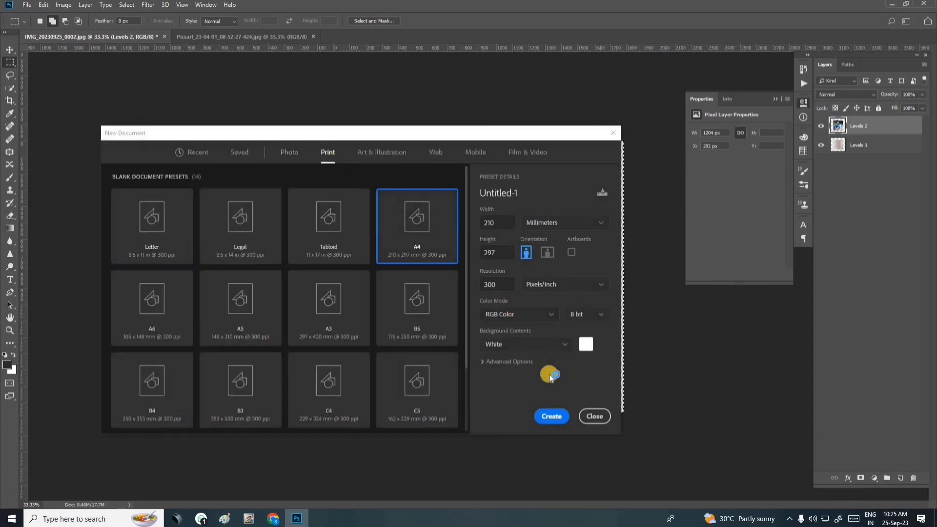
{"action": "left_click", "coordinate": [547, 419]}
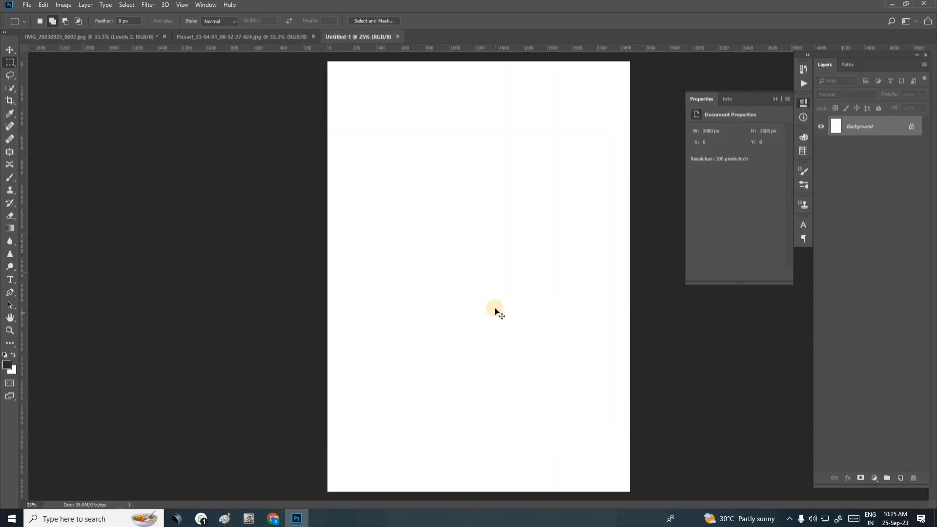
Step: Paste the finished photo onto the A4 page and move it to the page's upper-left corner
{"action": "key", "text": "ctrl+v"}
{"action": "left_click", "coordinate": [17, 48]}
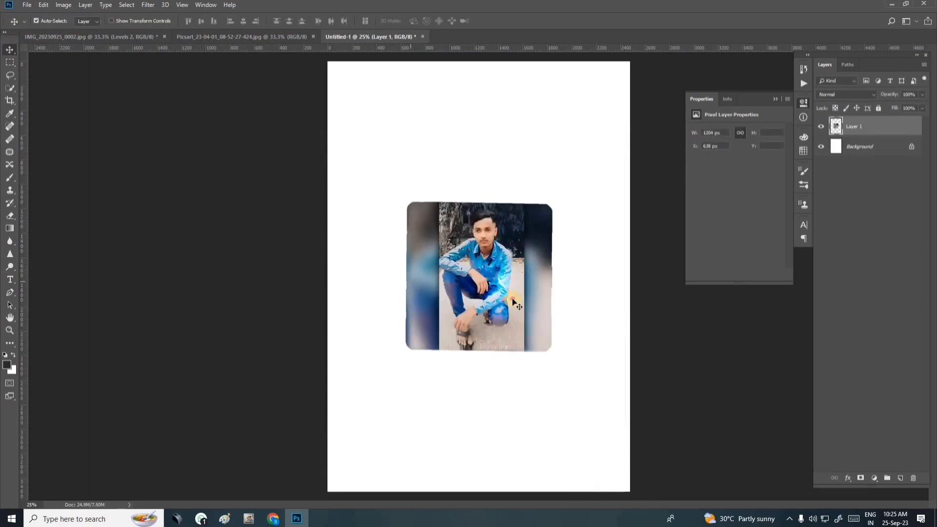
{"action": "left_click_drag", "start_coordinate": [513, 300], "coordinate": [447, 172]}
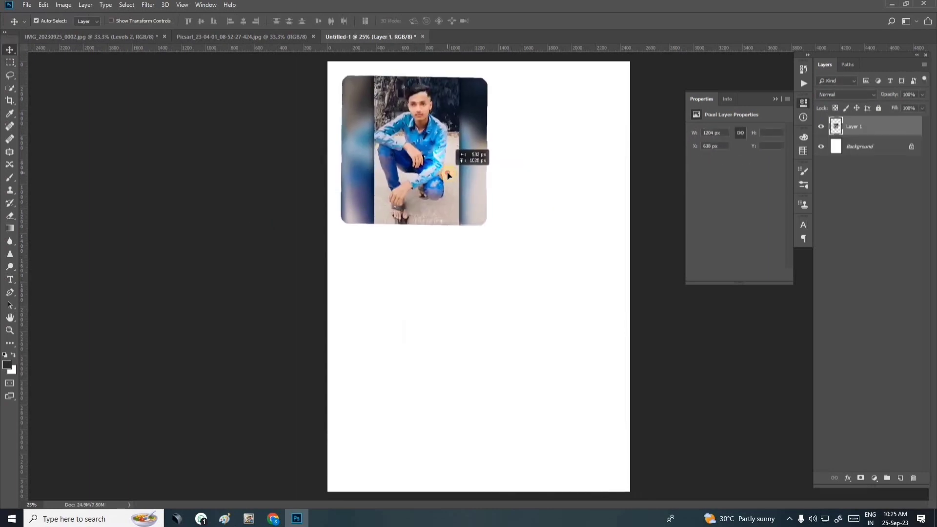
Step: Open the heart scan IMG_20230925_0001.jpg and crop it to the area around the heart
{"action": "left_click", "coordinate": [188, 38]}
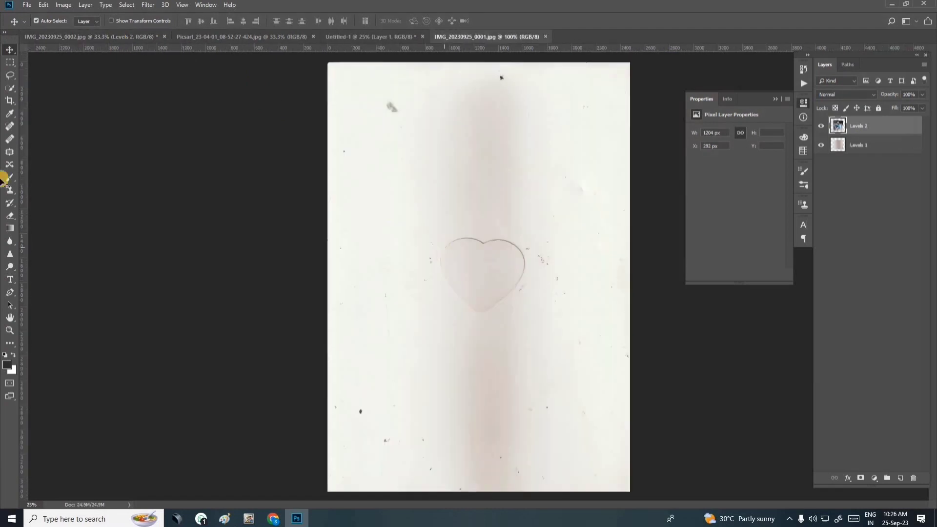
{"action": "left_click", "coordinate": [9, 88]}
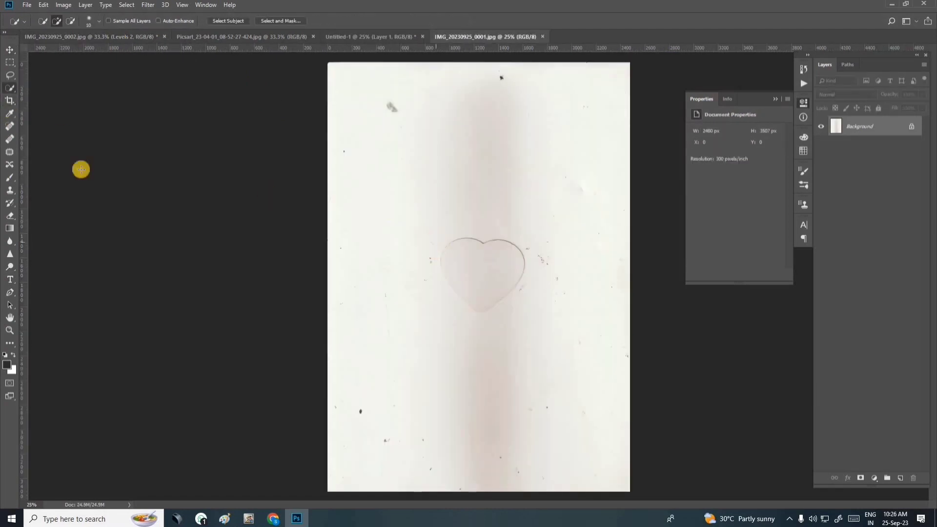
{"action": "left_click", "coordinate": [10, 100]}
{"action": "left_click_drag", "start_coordinate": [421, 202], "coordinate": [561, 350]}
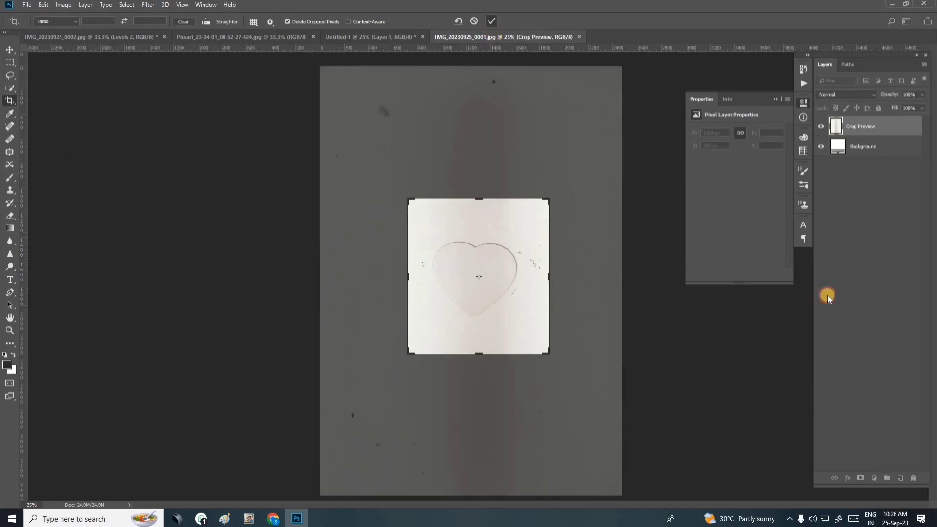
{"action": "key", "text": "Return"}
{"action": "key", "text": "ctrl+plus"}
{"action": "key", "text": "ctrl+plus"}
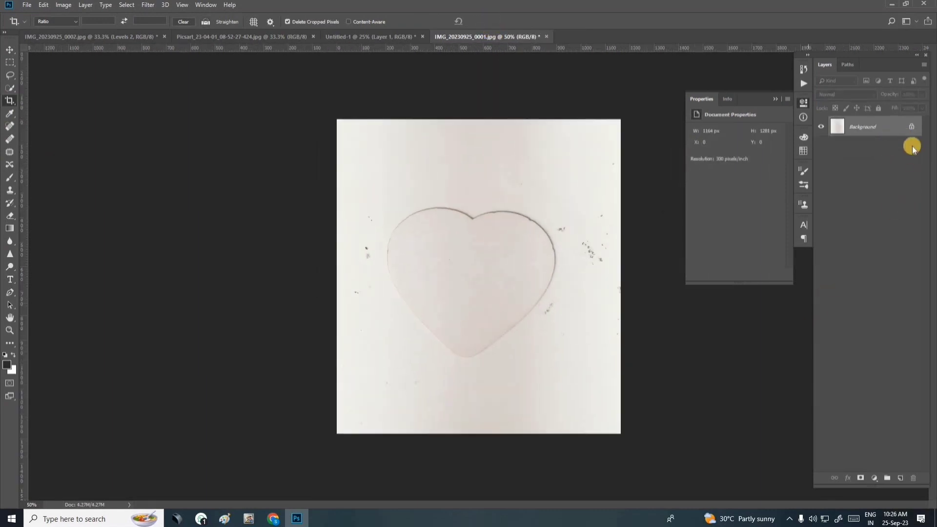
Step: Unlock the heart scan's background, darken it with a clipped Levels adjustment at shadow input 172, and merge the two layers
{"action": "left_click", "coordinate": [909, 127]}
{"action": "left_click", "coordinate": [877, 478]}
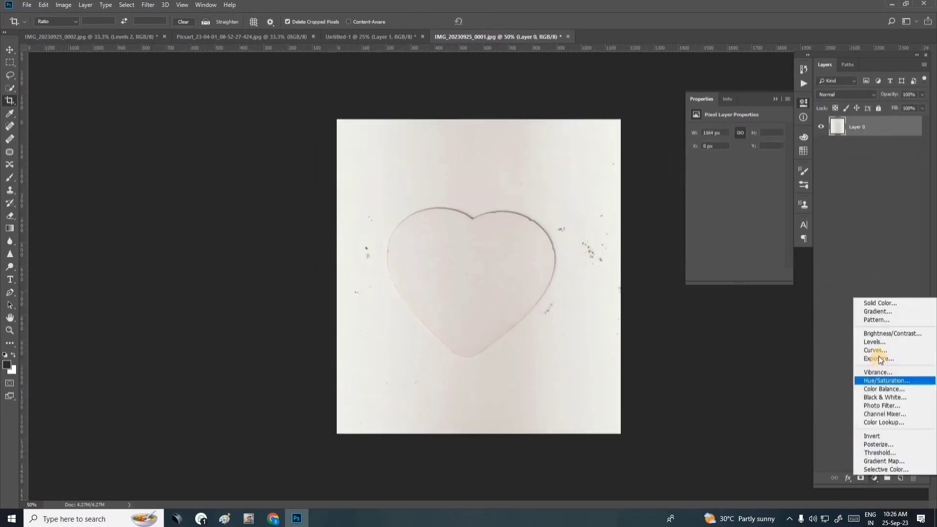
{"action": "left_click", "coordinate": [870, 347]}
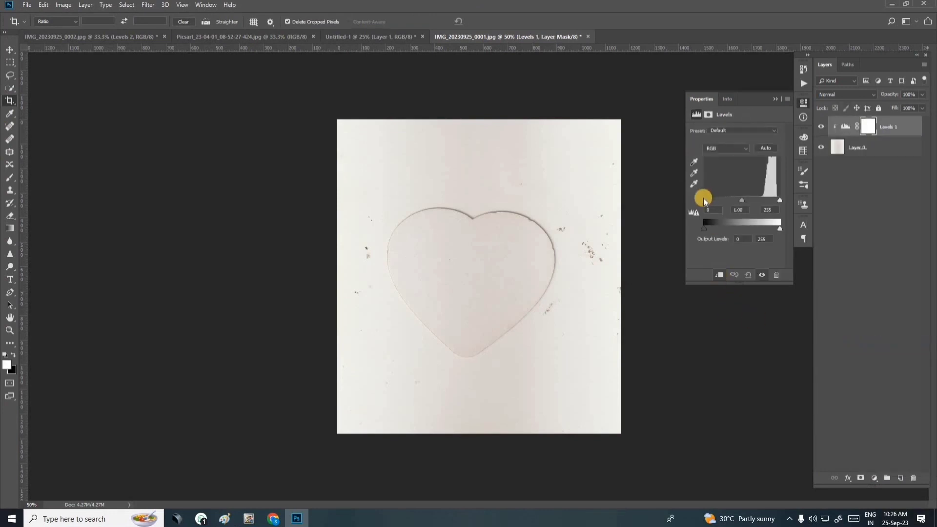
{"action": "left_click_drag", "start_coordinate": [704, 200], "coordinate": [754, 200]}
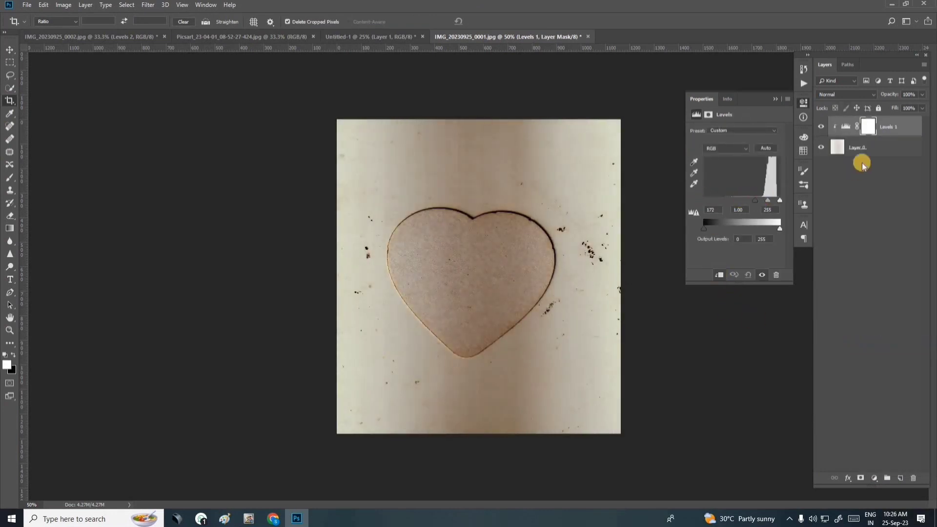
{"action": "left_click", "coordinate": [873, 148], "text": "shift"}
{"action": "key", "text": "ctrl+e"}
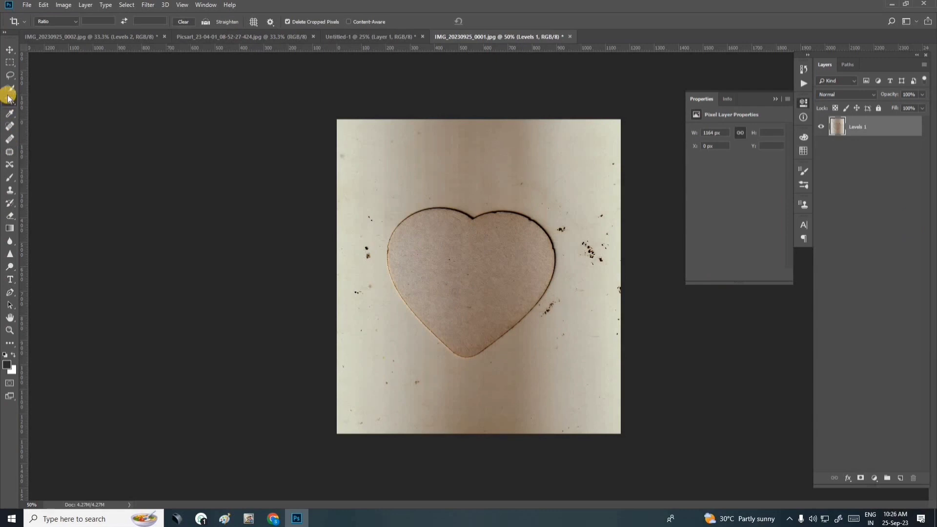
Step: Select the heart with the Quick Selection tool, mask out its surroundings, and apply the layer mask permanently
{"action": "right_click", "coordinate": [10, 89]}
{"action": "left_click", "coordinate": [38, 89]}
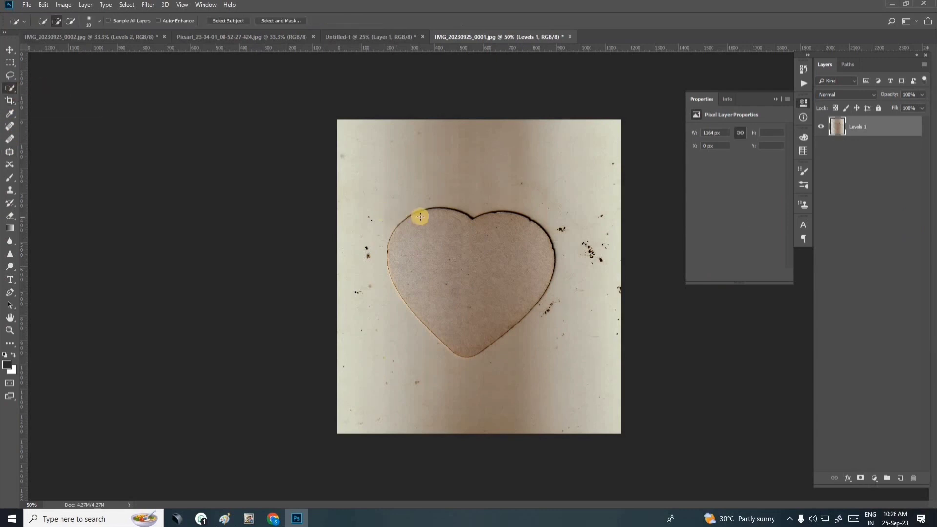
{"action": "left_click_drag", "start_coordinate": [420, 217], "coordinate": [499, 284]}
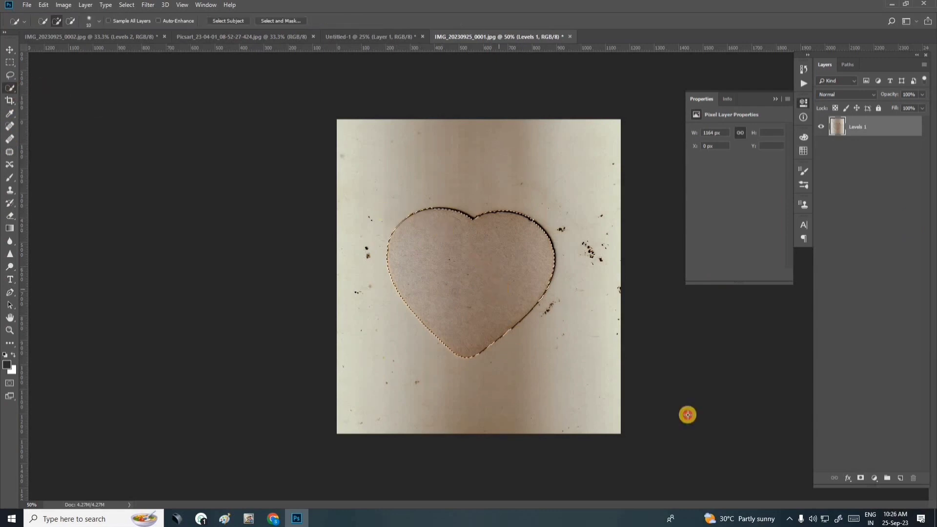
{"action": "left_click", "coordinate": [860, 477]}
{"action": "right_click", "coordinate": [862, 128]}
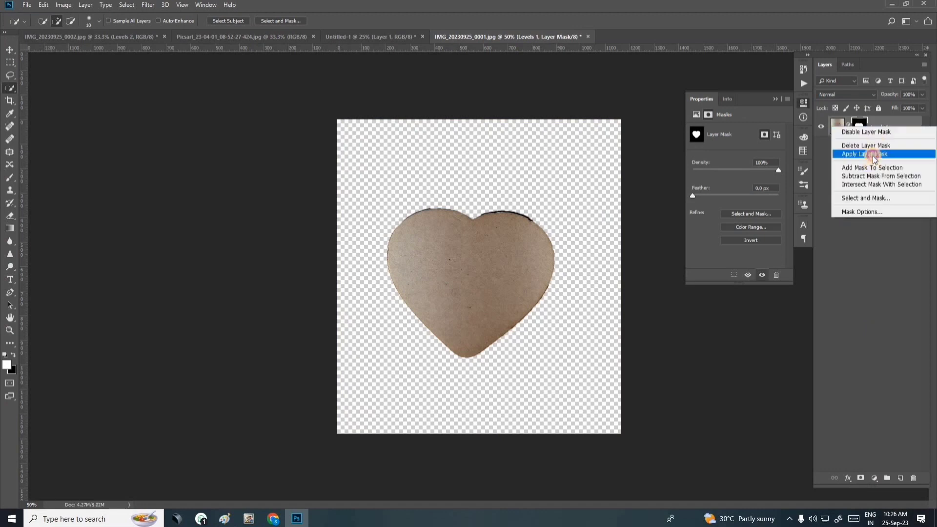
{"action": "left_click", "coordinate": [856, 151]}
Step: Rotate the heart by about -2.03 degrees so it stands upright, and centre it horizontally on the canvas
{"action": "key", "text": "ctrl+t"}
{"action": "left_click_drag", "start_coordinate": [585, 156], "coordinate": [582, 145]}
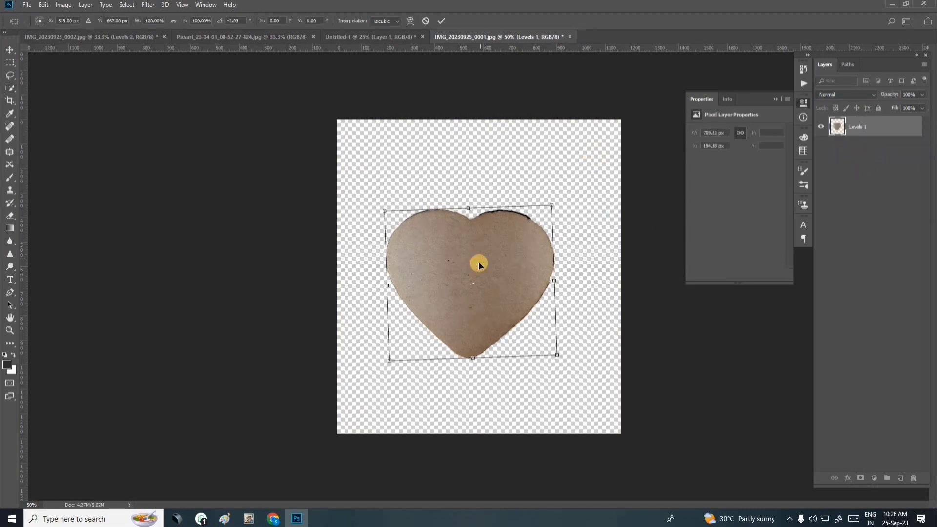
{"action": "left_click_drag", "start_coordinate": [491, 258], "coordinate": [497, 259]}
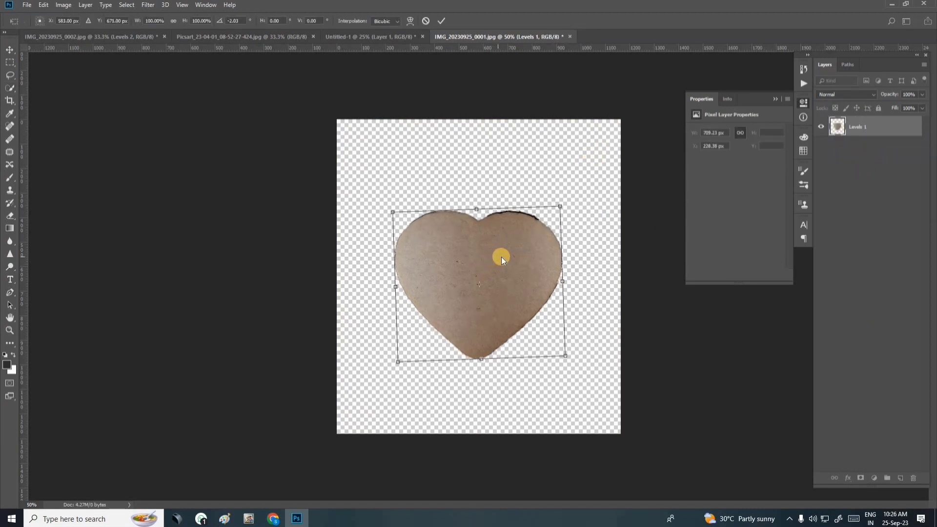
{"action": "key", "text": "Return"}
Step: Bring the enhanced rounded-square photo into the heart document above the heart layer and clip it to the heart
{"action": "key", "text": "ctrl+o"}
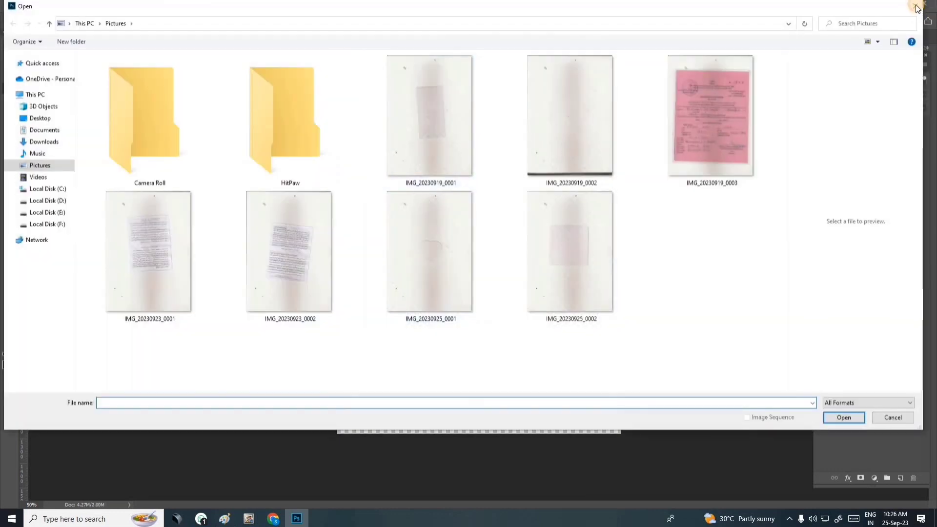
{"action": "left_click", "coordinate": [915, 7]}
{"action": "left_click", "coordinate": [337, 35]}
{"action": "left_click", "coordinate": [259, 35]}
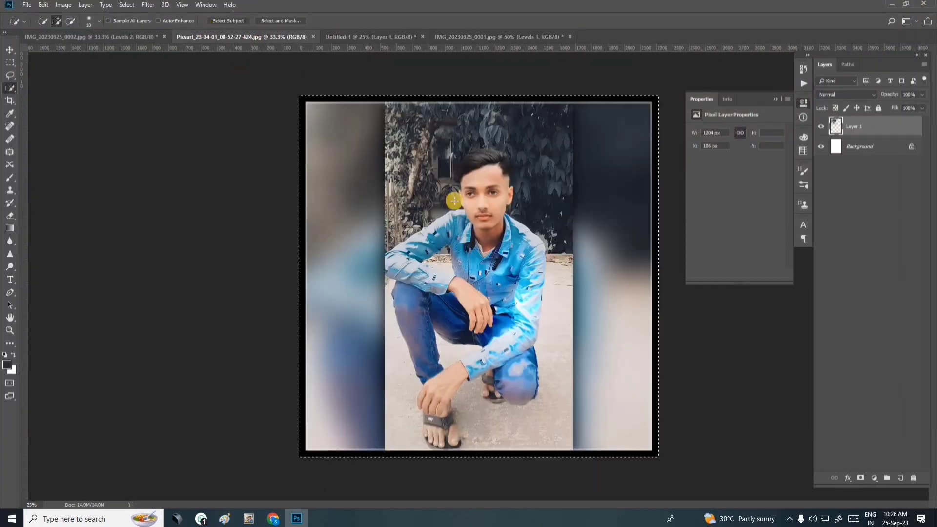
{"action": "left_click", "coordinate": [10, 50]}
{"action": "left_click_drag", "start_coordinate": [284, 56], "coordinate": [476, 249]}
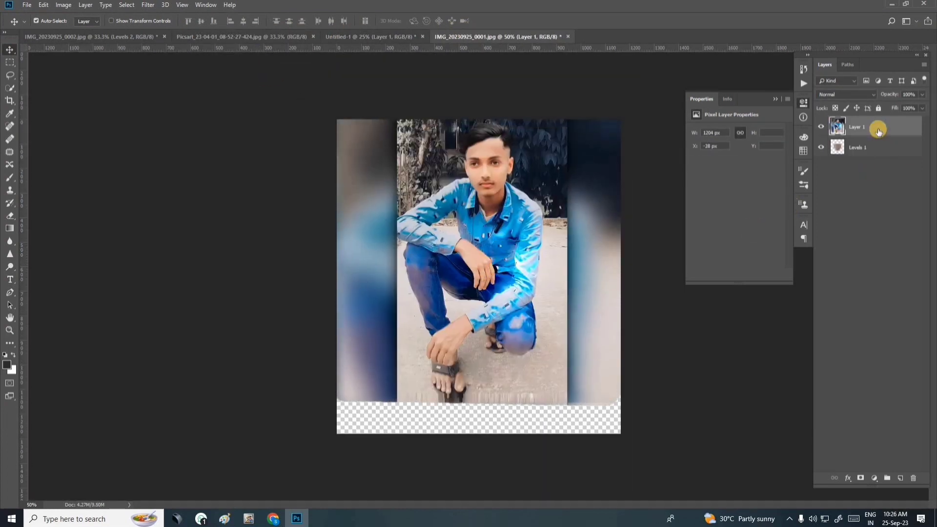
{"action": "right_click", "coordinate": [878, 131]}
{"action": "left_click", "coordinate": [807, 280]}
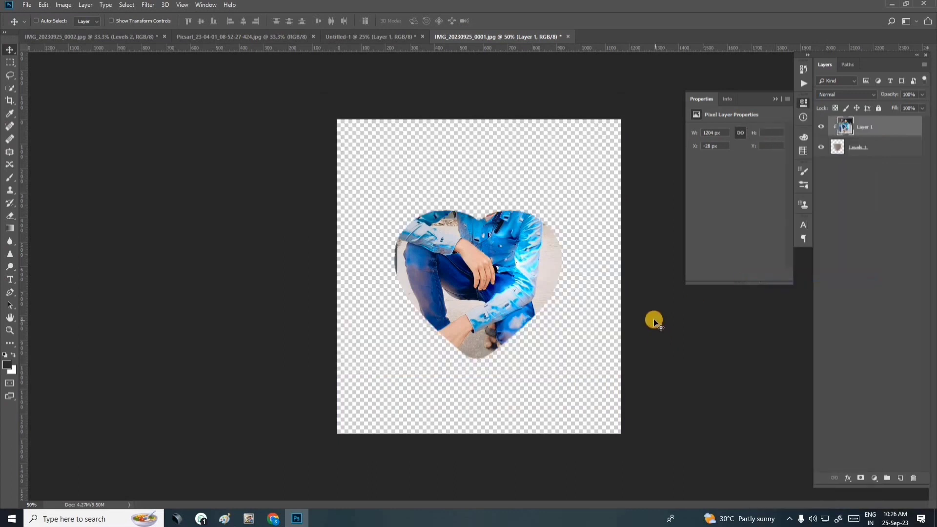
Step: Scale the clipped photo down to about 816 px wide and position it so the man's face and torso fill the heart
{"action": "key", "text": "ctrl+t"}
{"action": "left_click_drag", "start_coordinate": [488, 220], "coordinate": [495, 301]}
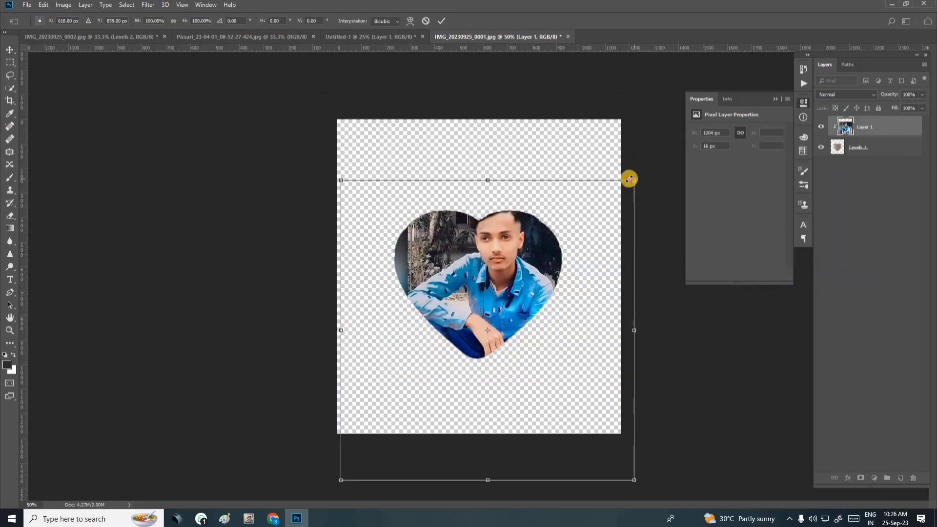
{"action": "left_click_drag", "start_coordinate": [629, 179], "coordinate": [590, 212]}
{"action": "left_click_drag", "start_coordinate": [523, 300], "coordinate": [528, 291]}
{"action": "left_click_drag", "start_coordinate": [590, 412], "coordinate": [558, 396]}
{"action": "left_click_drag", "start_coordinate": [522, 363], "coordinate": [508, 362]}
{"action": "key", "text": "Return"}
{"action": "key", "text": "ctrl+minus"}
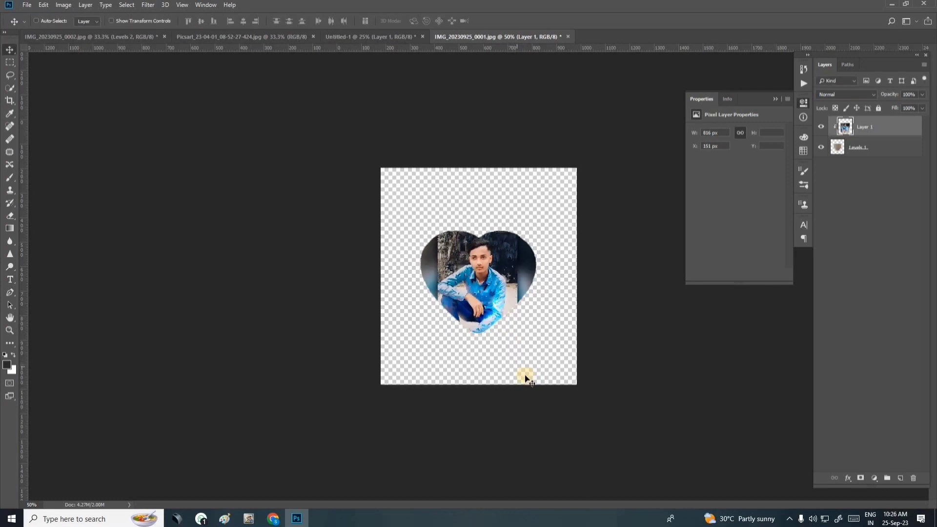
Step: Release the resized photo's clipping mask from the heart layer
{"action": "key", "text": "ctrl+plus"}
{"action": "key", "text": "ctrl+plus"}
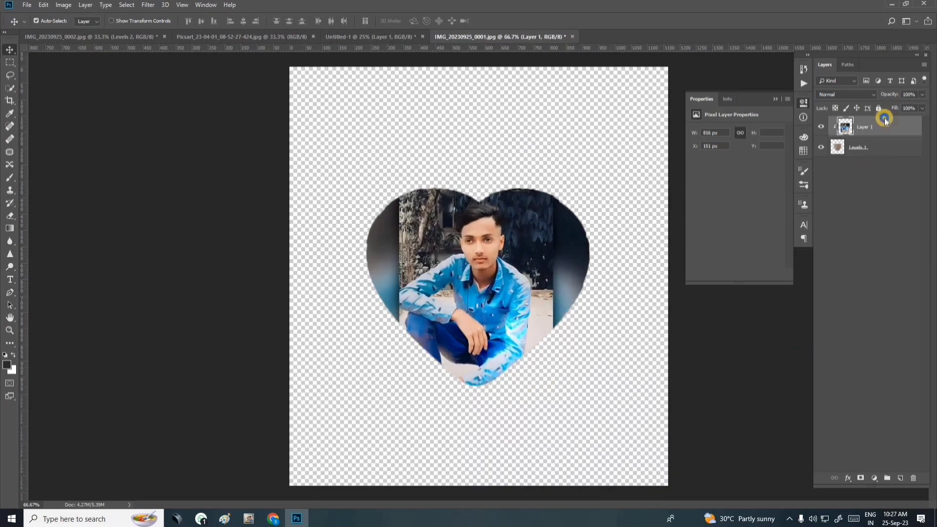
{"action": "right_click", "coordinate": [884, 121]}
{"action": "left_click", "coordinate": [830, 280]}
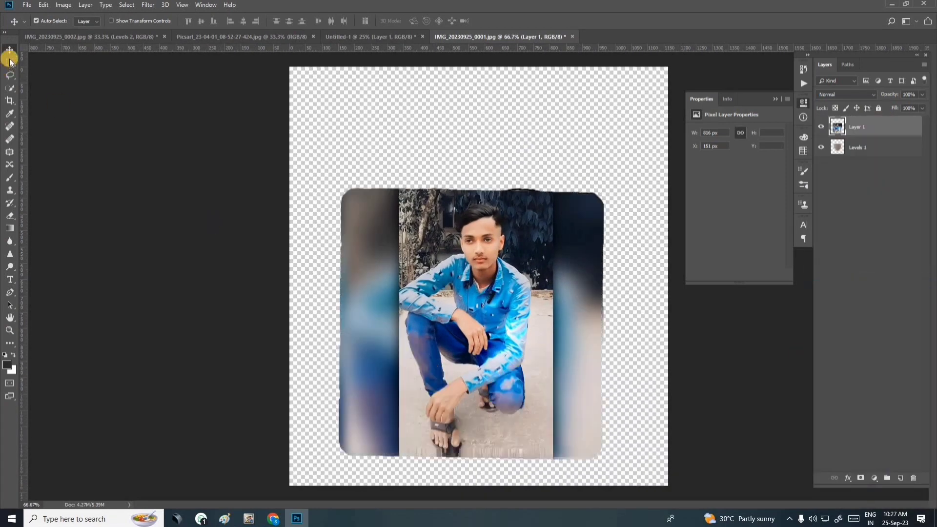
Step: Extend the photo's upper edge upward with a stretched copy of its top strip so it reaches past the heart's lobes
{"action": "left_click", "coordinate": [10, 63]}
{"action": "left_click_drag", "start_coordinate": [294, 119], "coordinate": [637, 195]}
{"action": "key", "text": "j"}
{"action": "left_click", "coordinate": [612, 188]}
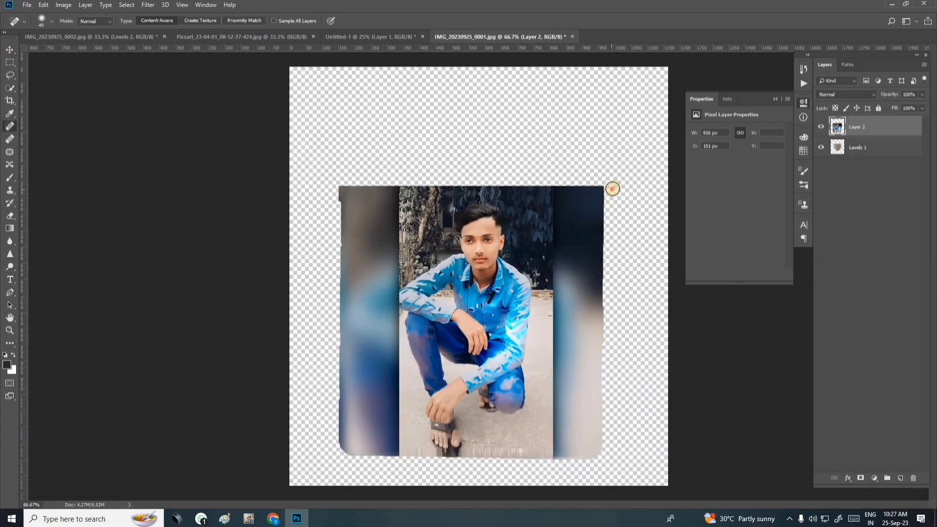
{"action": "right_click", "coordinate": [884, 122]}
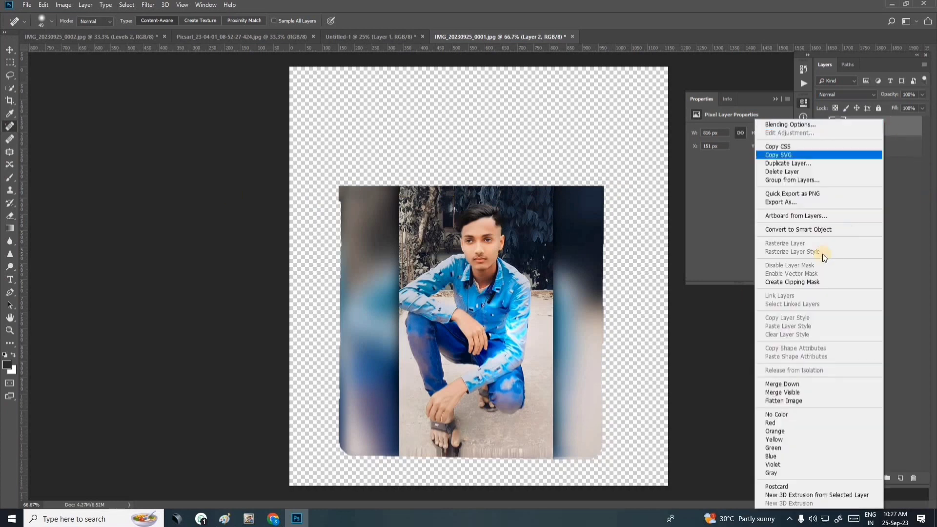
{"action": "left_click", "coordinate": [814, 282]}
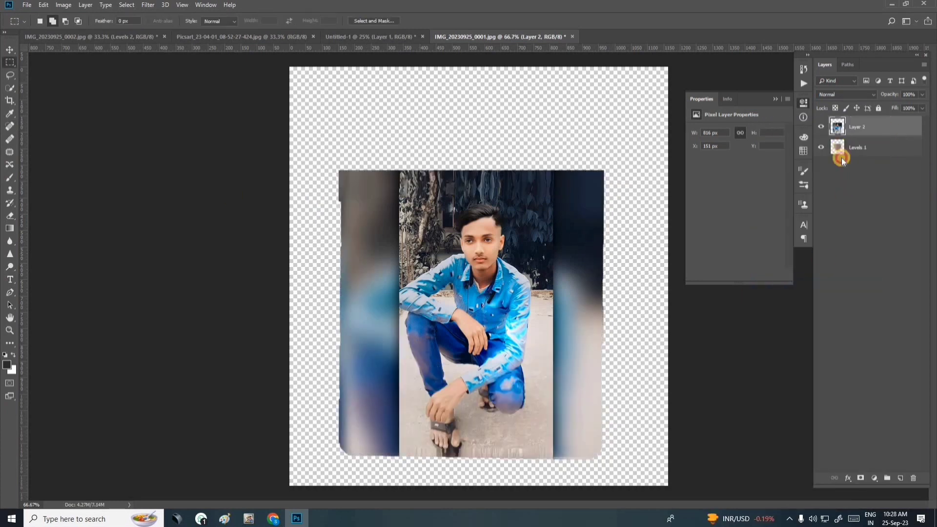
Step: Load the heart's outline as a selection and expand it slightly for a small margin
{"action": "left_click", "coordinate": [126, 5]}
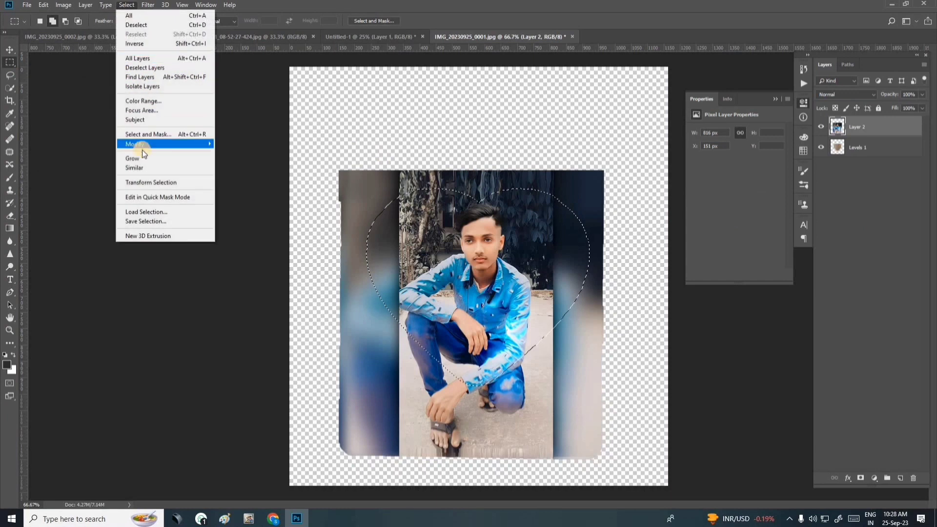
{"action": "mouse_move", "coordinate": [144, 146]}
{"action": "left_click", "coordinate": [233, 162]}
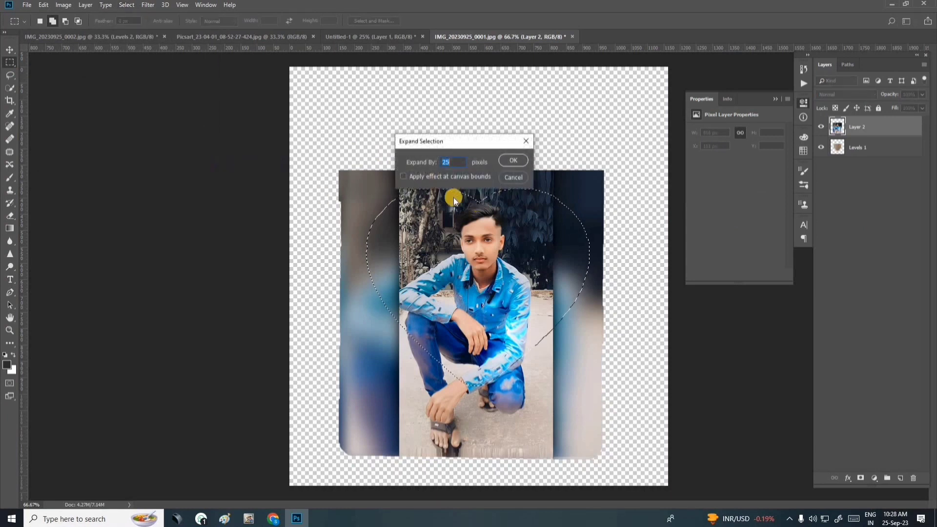
{"action": "left_click", "coordinate": [513, 160]}
Step: Mask the photo to the expanded heart selection and apply the layer mask permanently
{"action": "left_click", "coordinate": [860, 479]}
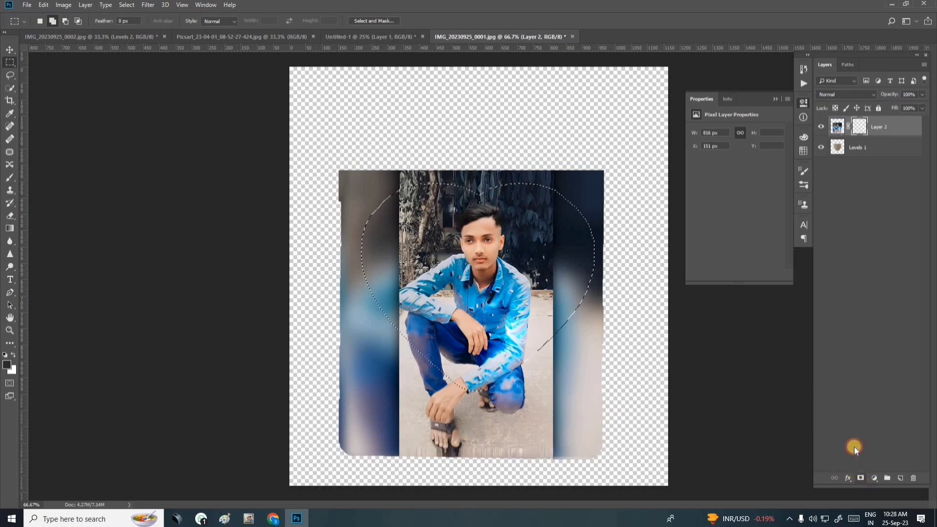
{"action": "right_click", "coordinate": [859, 128]}
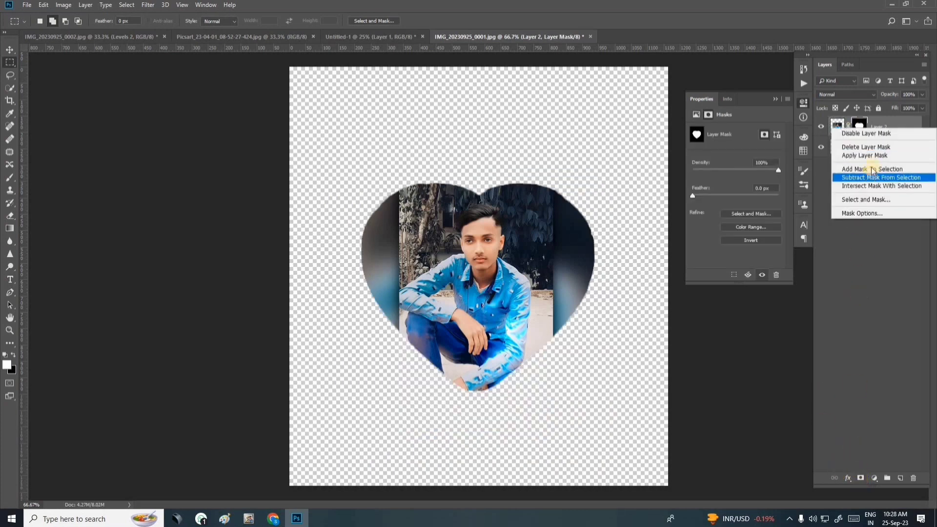
{"action": "left_click", "coordinate": [869, 155]}
Step: Place two stacked copies of the heart photo beside the rounded-square photo on the A4 page, and shift the square photo to X 170 px
{"action": "left_click", "coordinate": [9, 49]}
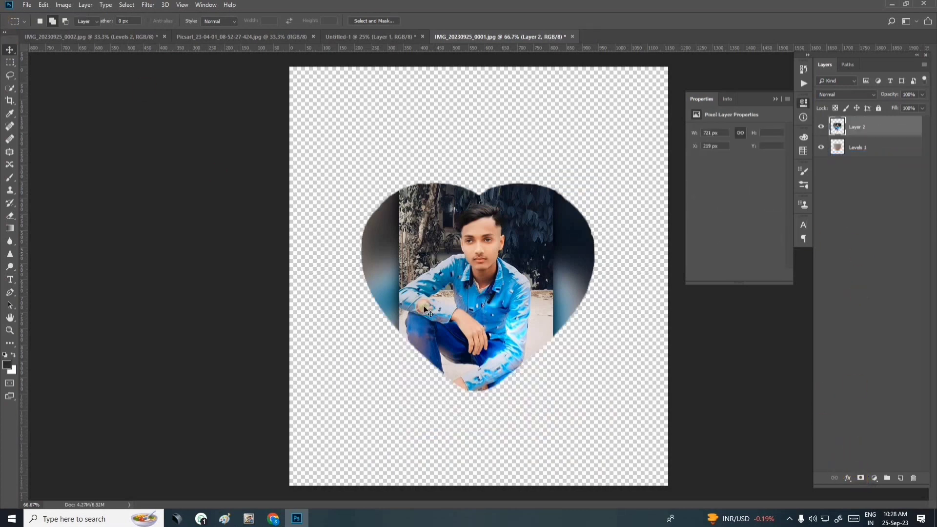
{"action": "key", "text": "ctrl+a"}
{"action": "left_click_drag", "start_coordinate": [404, 286], "coordinate": [449, 234]}
{"action": "key", "text": "ctrl+t"}
{"action": "left_click_drag", "start_coordinate": [513, 254], "coordinate": [560, 201]}
{"action": "left_click", "coordinate": [550, 292]}
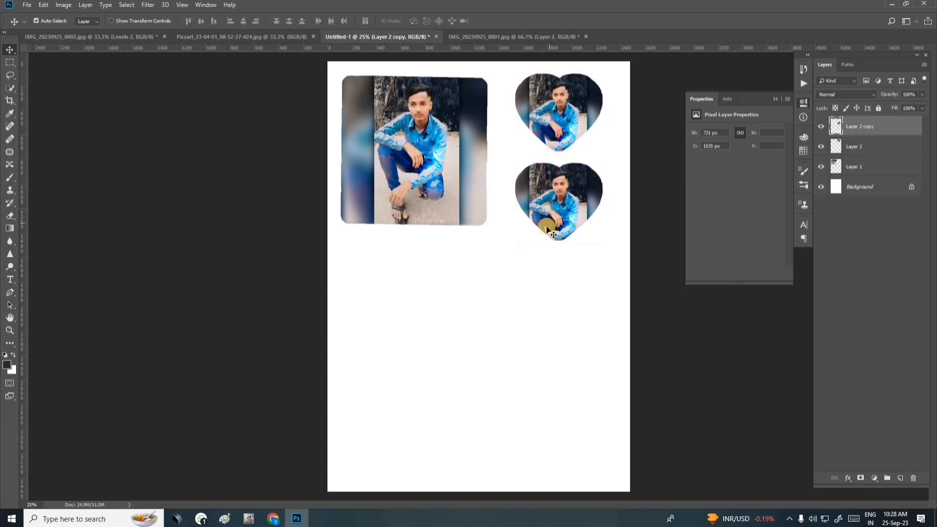
{"action": "left_click_drag", "start_coordinate": [431, 166], "coordinate": [439, 166]}
{"action": "key", "text": "ctrl"}
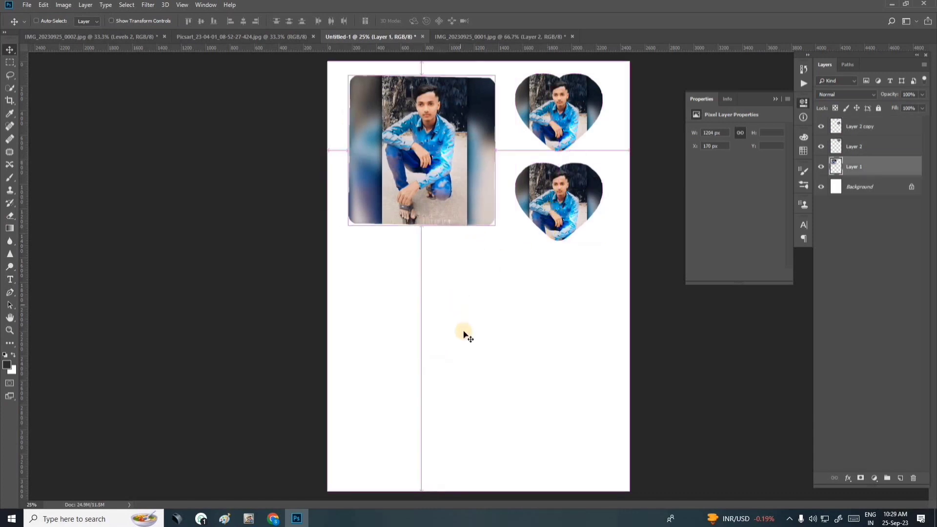
Step: Open the print settings for the A4 page and choose the EPSON L805 Series printer
{"action": "key", "text": "ctrl+p"}
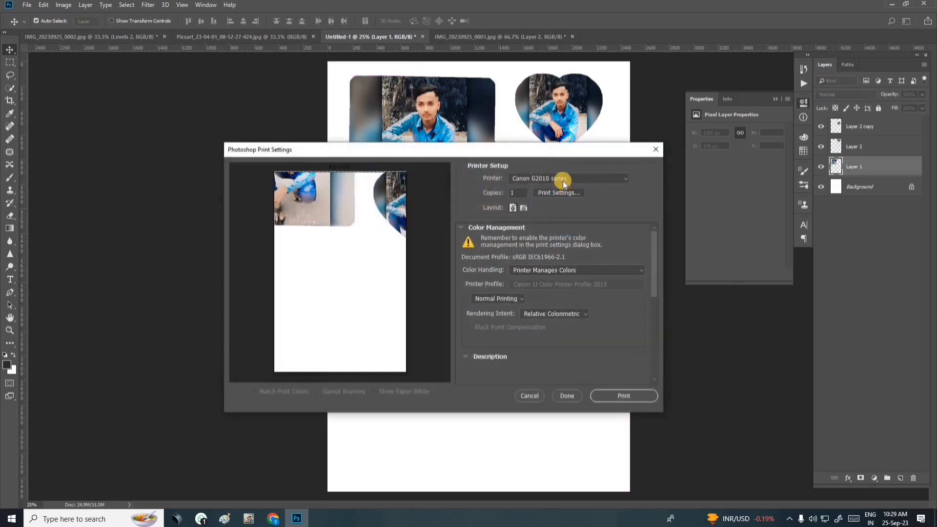
{"action": "left_click", "coordinate": [562, 179]}
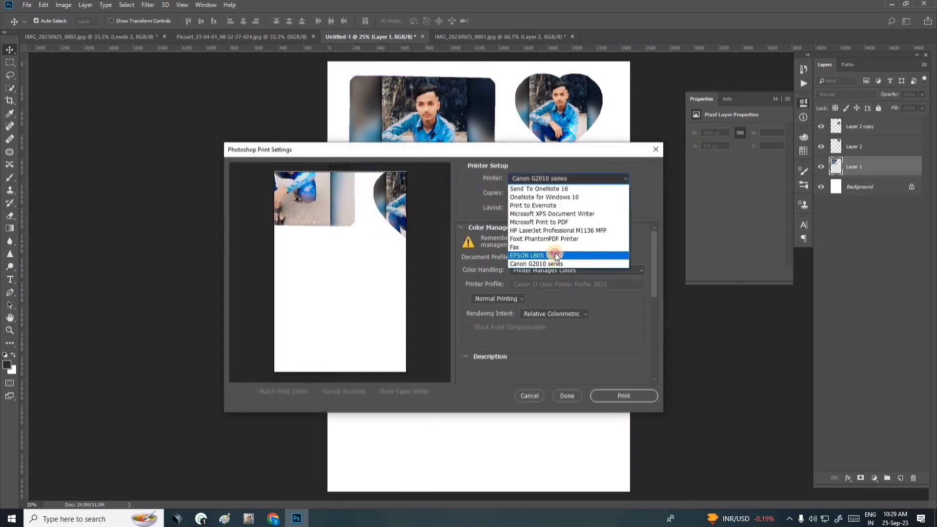
{"action": "left_click", "coordinate": [554, 255]}
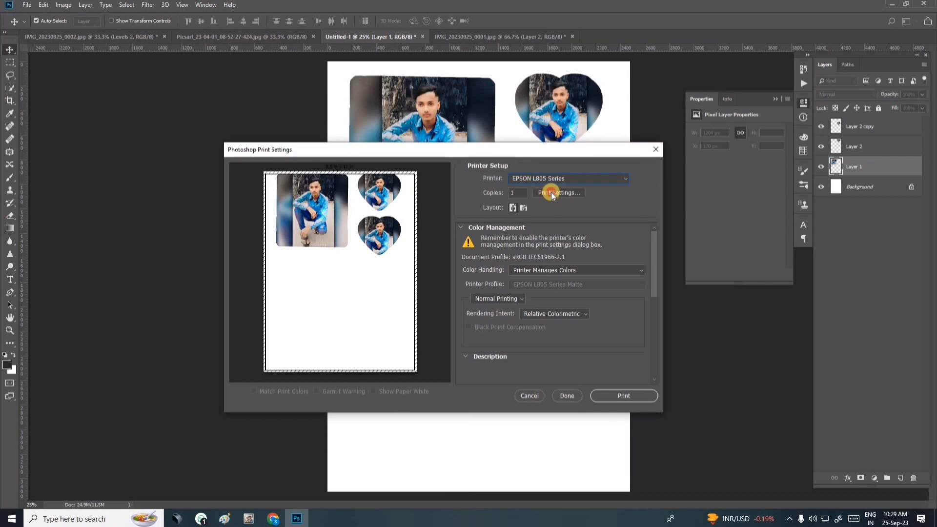
Step: Apply the Document - High Quality preset in the printer properties and set the document size to borderless A4 210 x 297 mm
{"action": "left_click", "coordinate": [552, 193]}
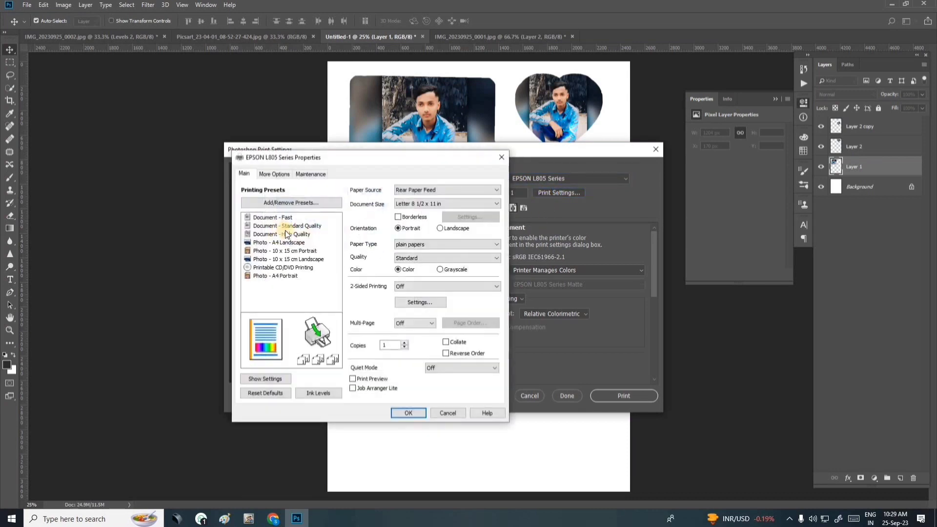
{"action": "left_click", "coordinate": [300, 236]}
{"action": "left_click", "coordinate": [410, 204]}
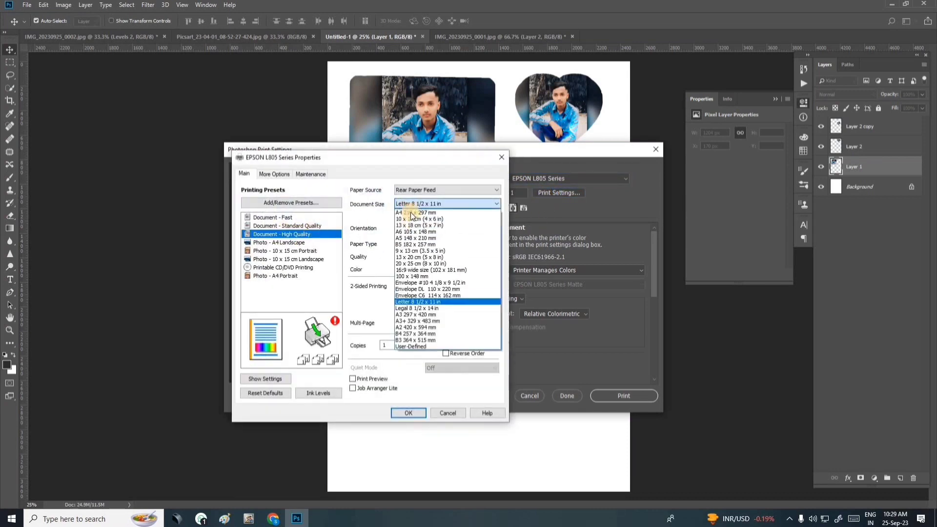
{"action": "left_click", "coordinate": [411, 213]}
{"action": "left_click", "coordinate": [398, 217]}
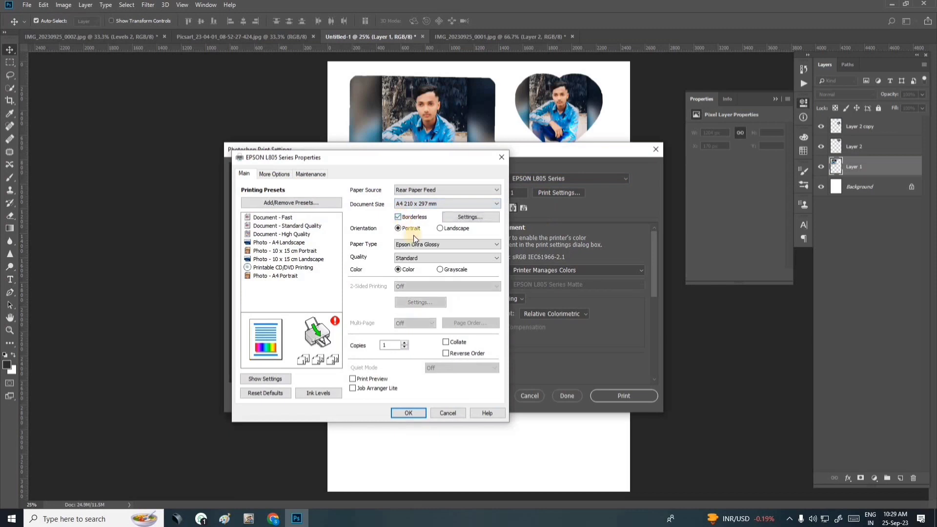
Step: Set the printer's paper type to Epson Matte and its quality to High
{"action": "left_click", "coordinate": [411, 244]}
{"action": "left_click", "coordinate": [411, 271]}
{"action": "left_click", "coordinate": [409, 258]}
{"action": "left_click", "coordinate": [407, 271]}
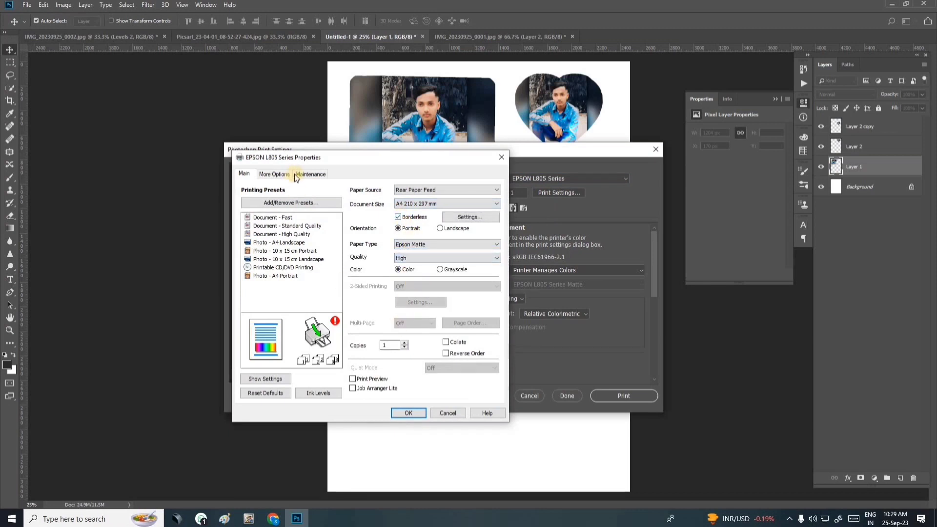
Step: Configure the printer for Mirror Image with High Speed turned off, and print the page
{"action": "left_click", "coordinate": [279, 174]}
{"action": "left_click", "coordinate": [360, 348]}
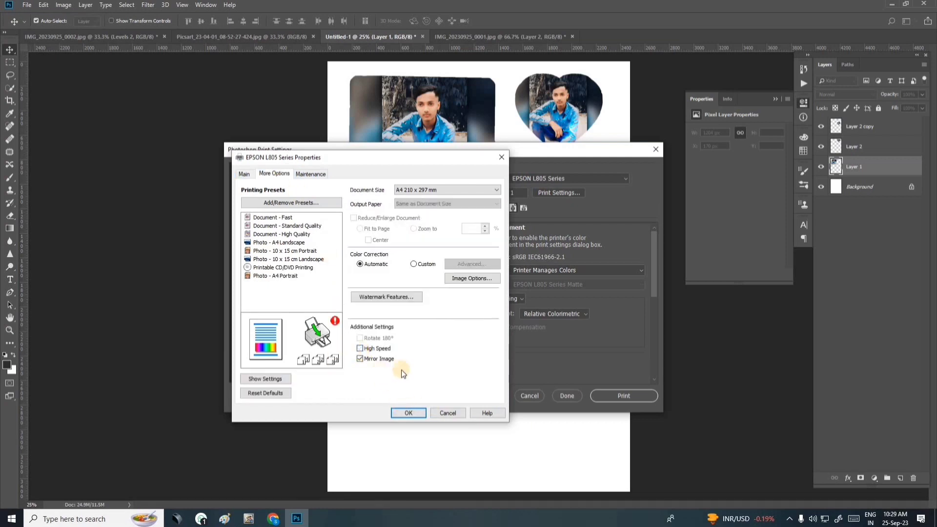
{"action": "left_click", "coordinate": [410, 416]}
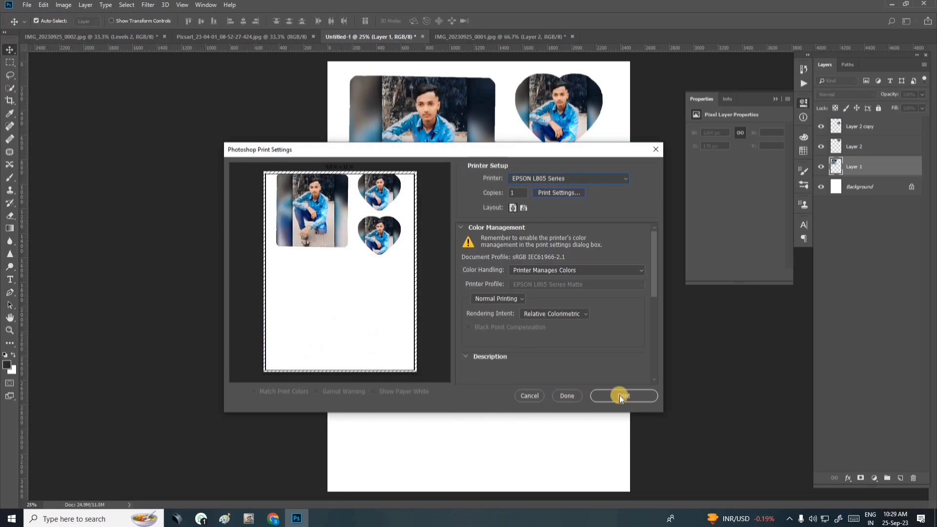
{"action": "left_click", "coordinate": [623, 396]}
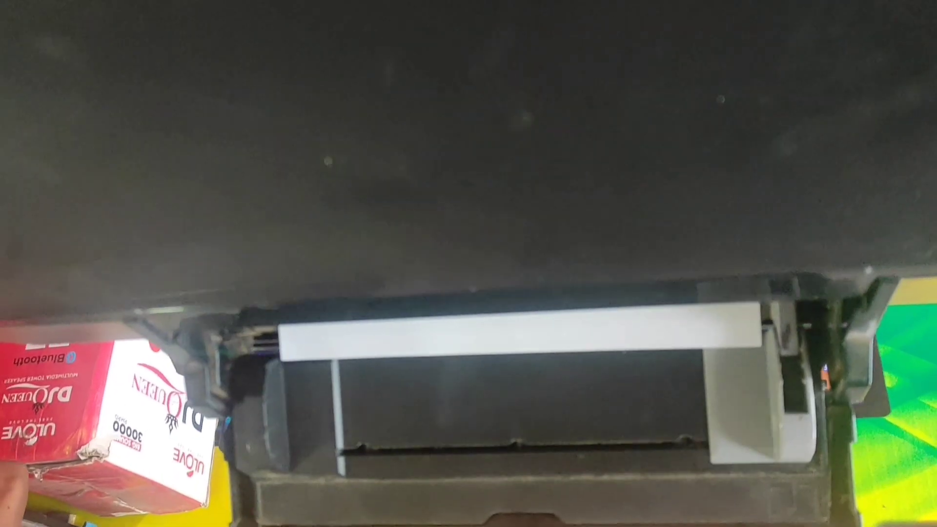